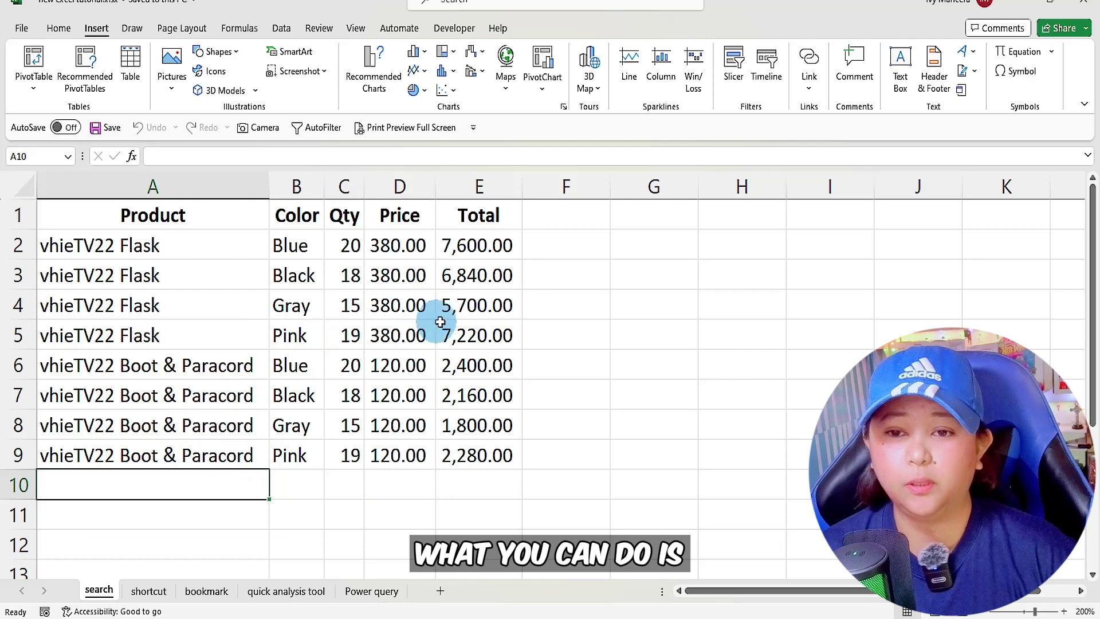
Add list data validation to cell F5 with the source =$A$2:$A$9 and check the choices in its dropdown.
right_click(549, 335)
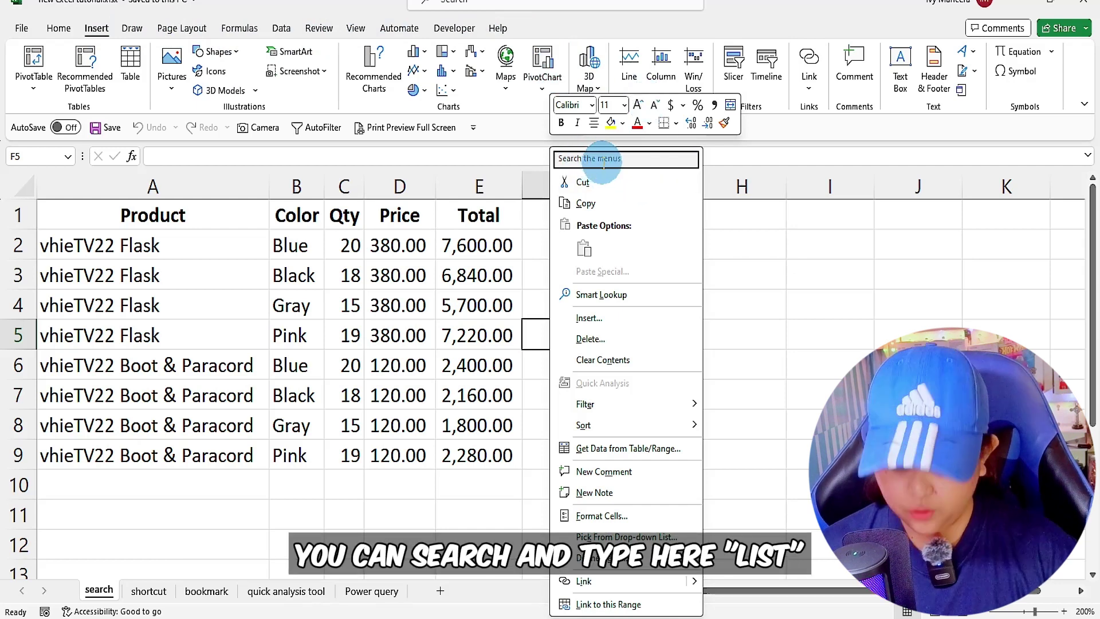
text(list)
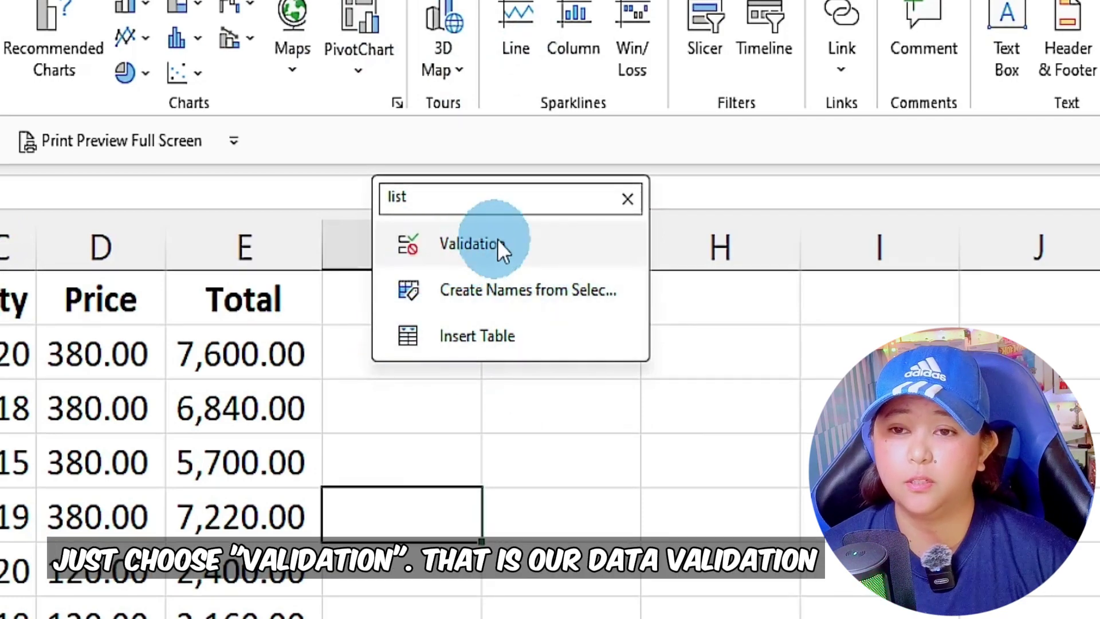
click(469, 243)
click(140, 274)
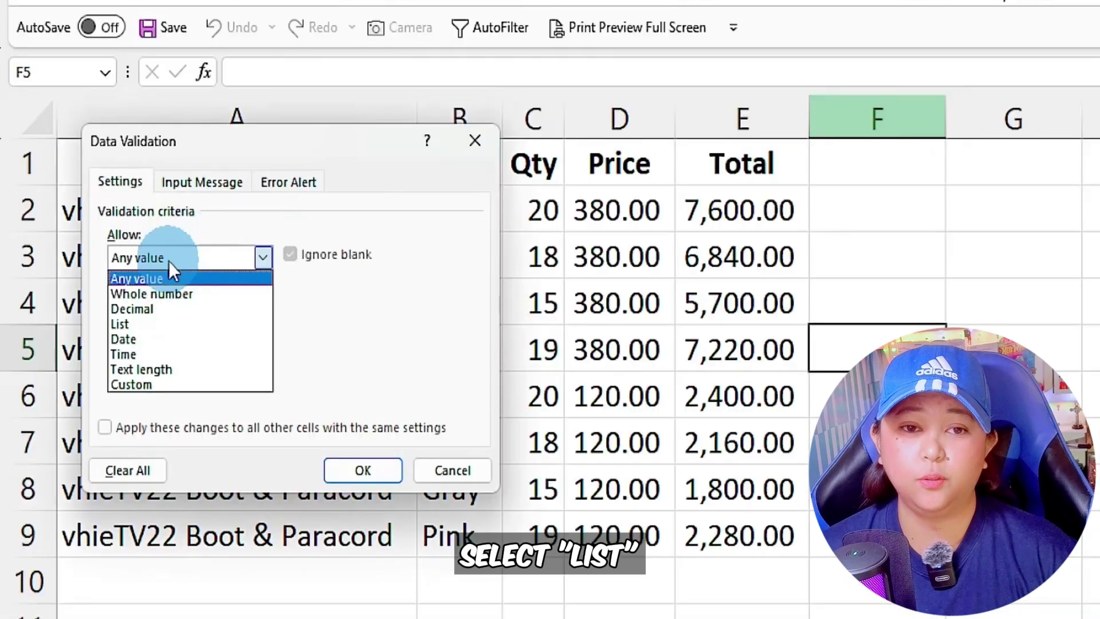
click(133, 324)
click(146, 351)
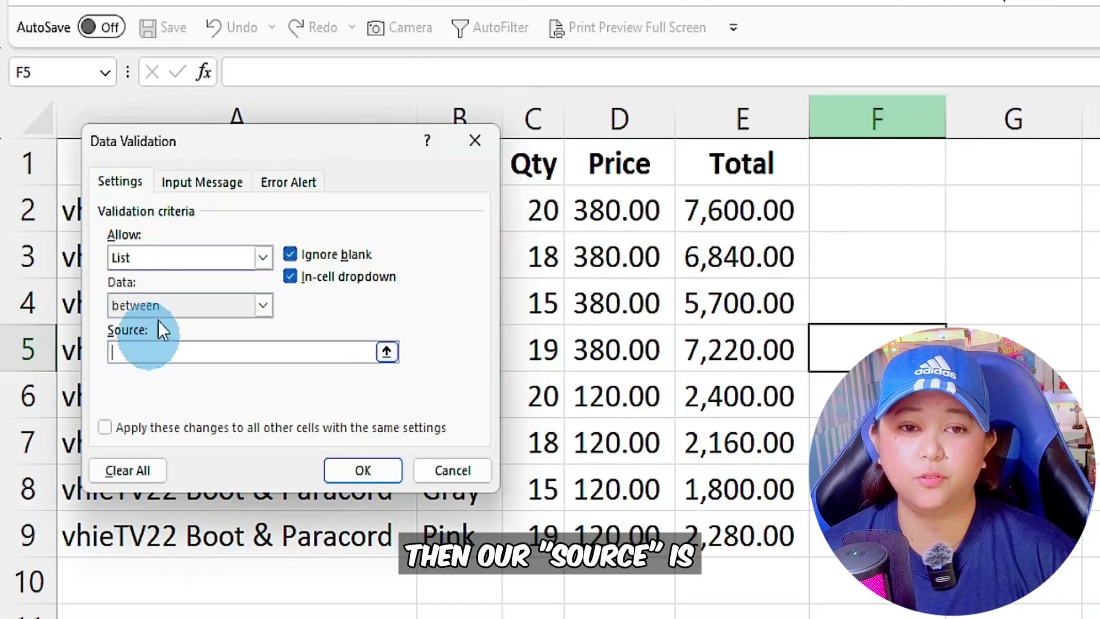
drag(182, 148, 349, 140)
drag(118, 210, 126, 511)
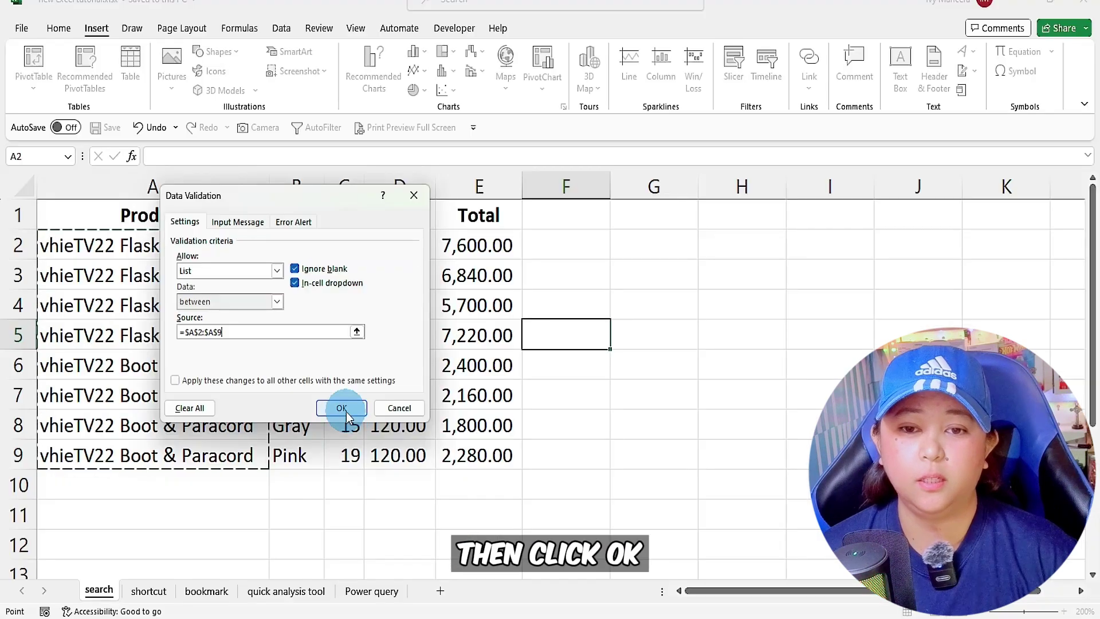
click(527, 462)
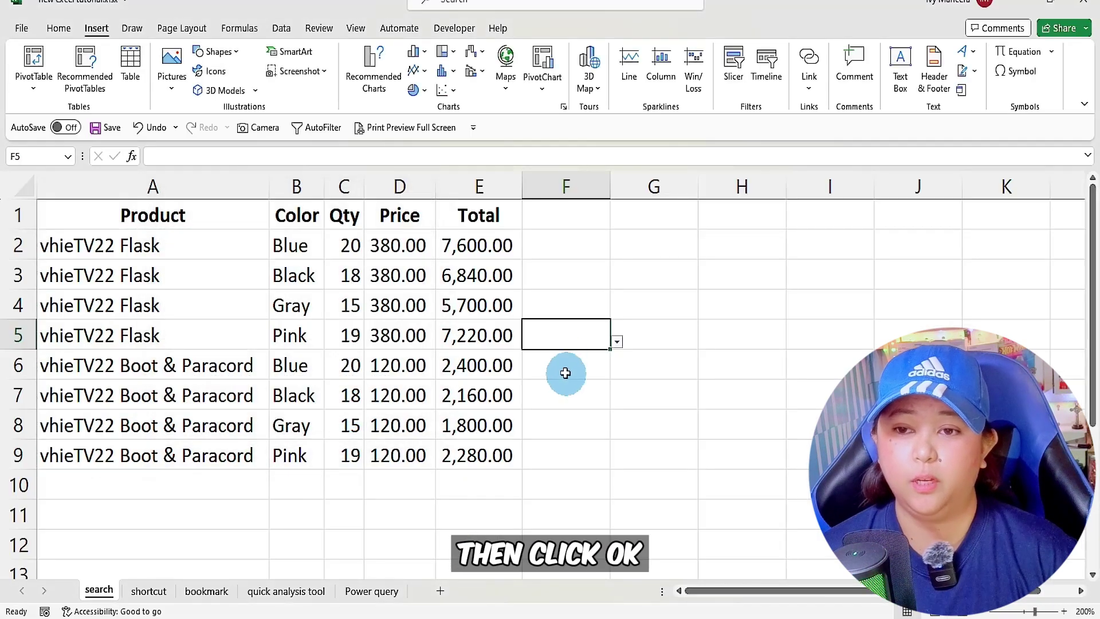
click(616, 342)
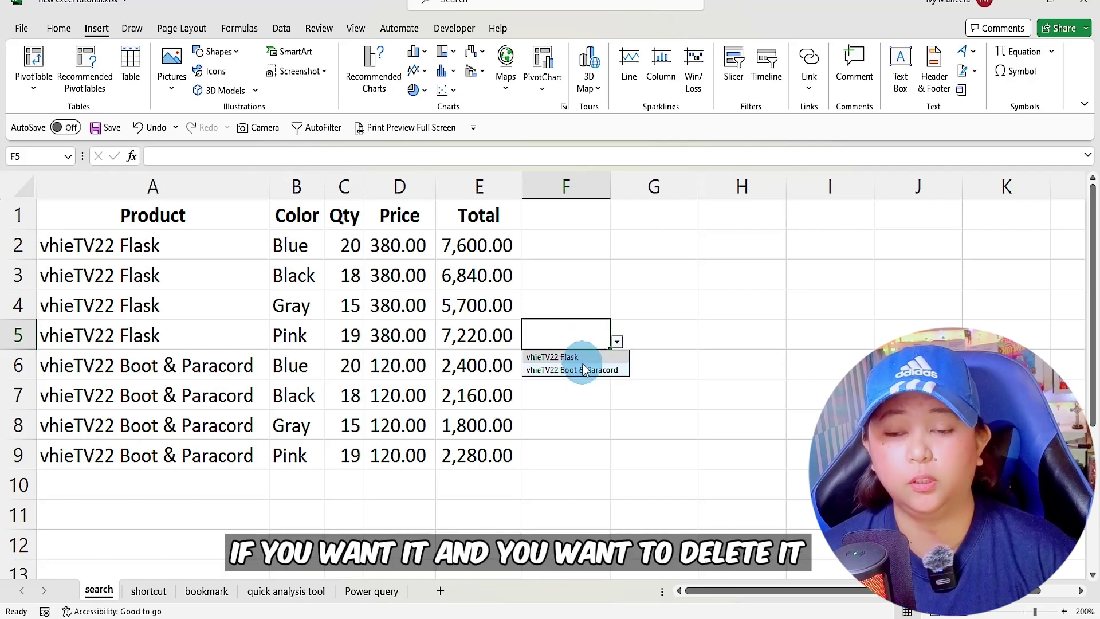
click(561, 338)
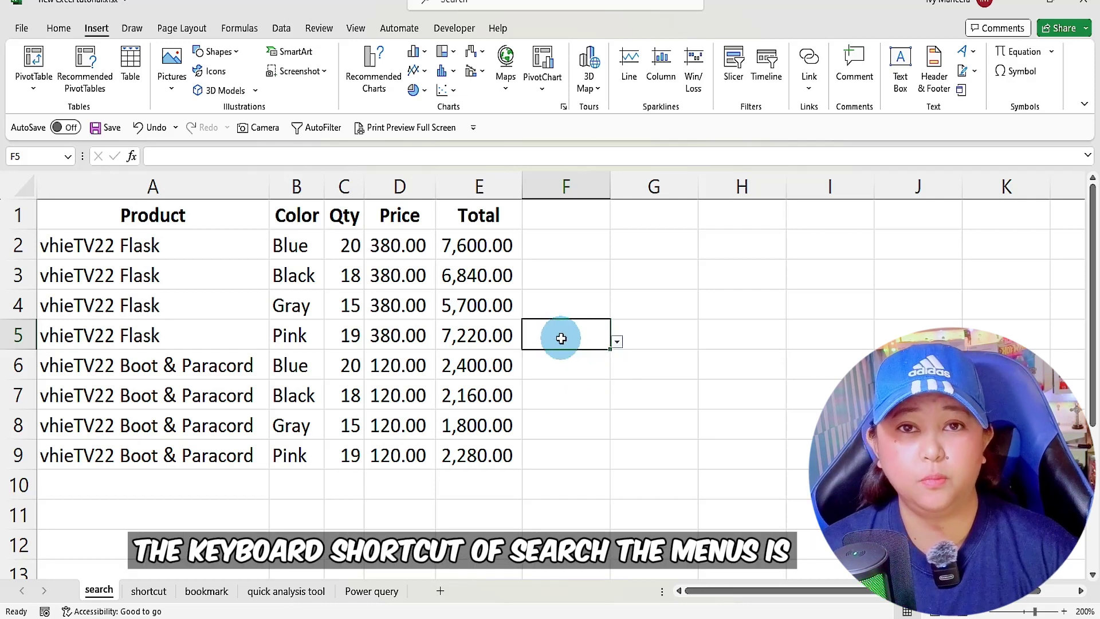
Clear everything from cell F5, including its data validation list, with Clear All.
key(shift+F10)
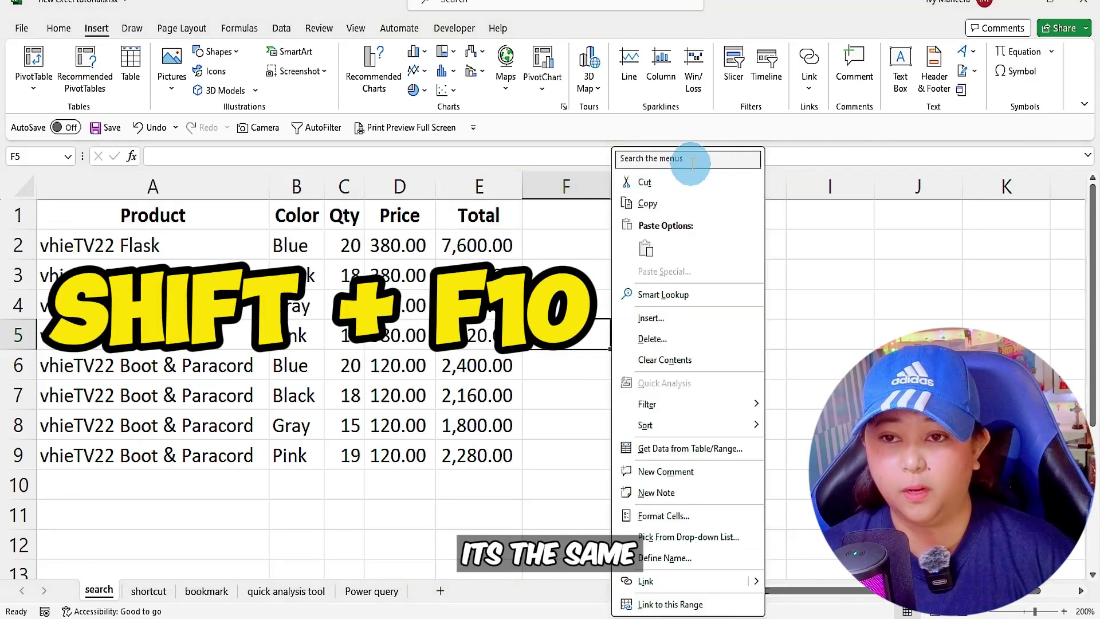
click(646, 159)
text(clear)
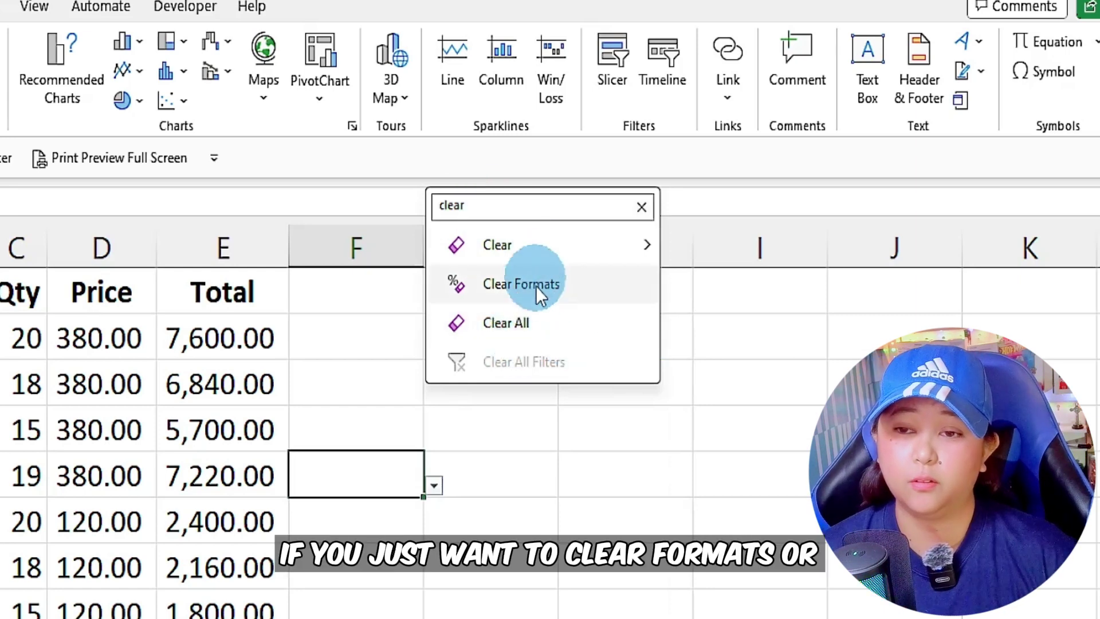
click(518, 324)
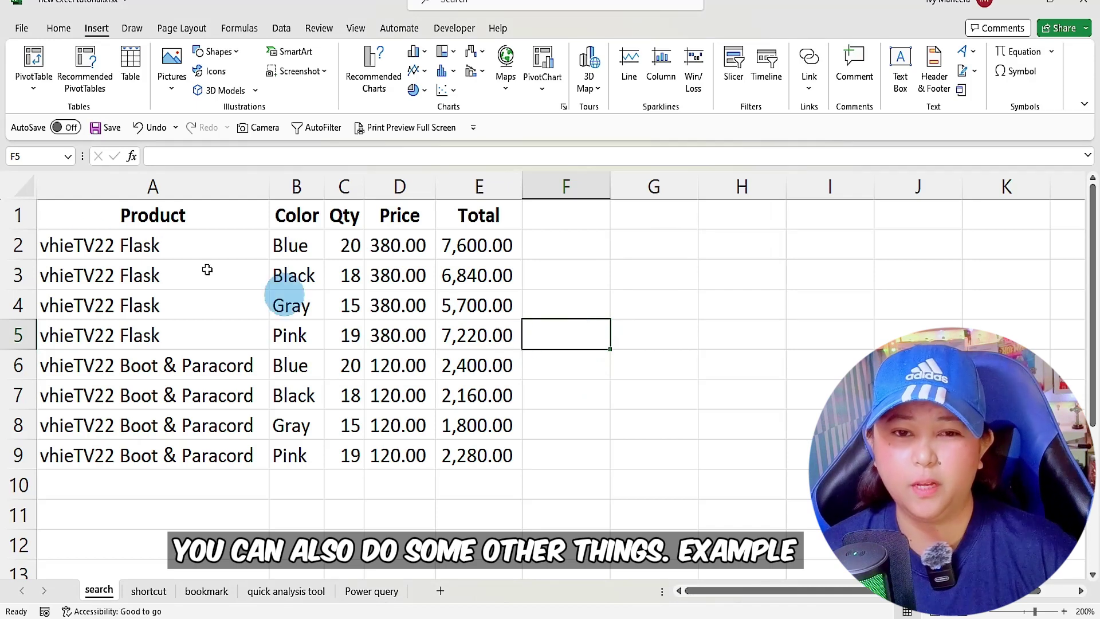
Set up a Greater Than conditional formatting rule for the totals in E2:E9 with 5000 as the threshold.
drag(456, 243, 462, 452)
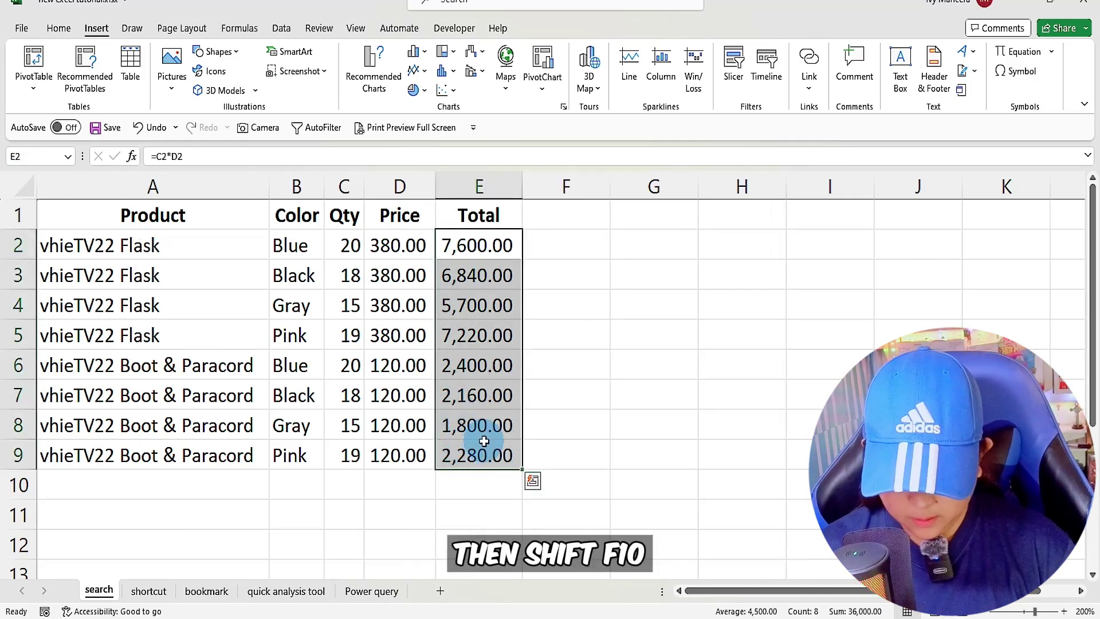
key(shift+F10)
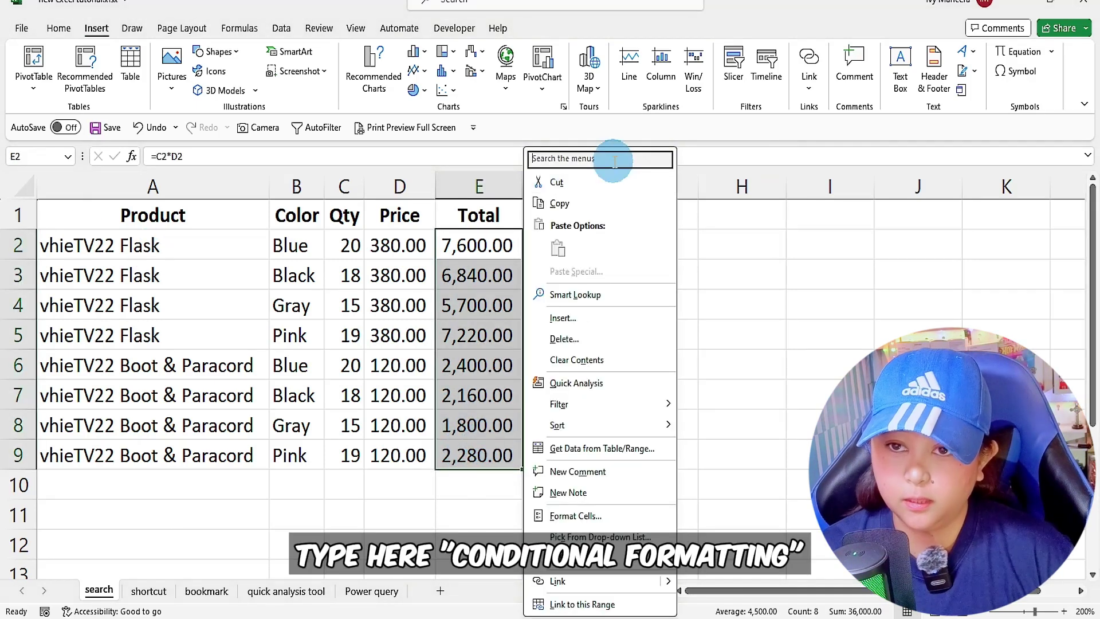
text(conditio)
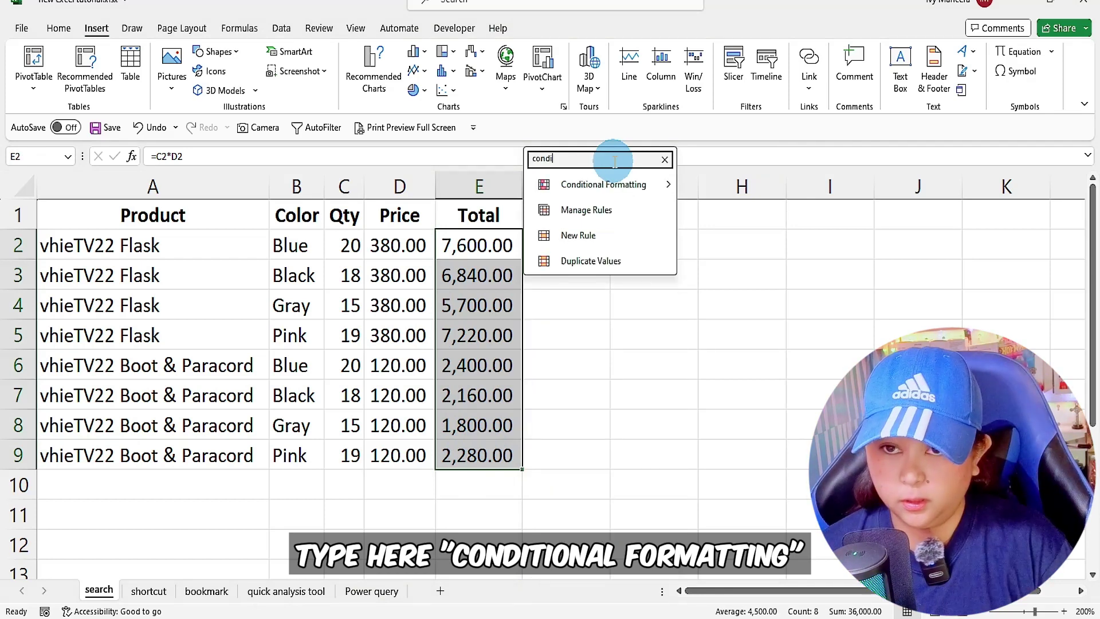
mouse_move(593, 187)
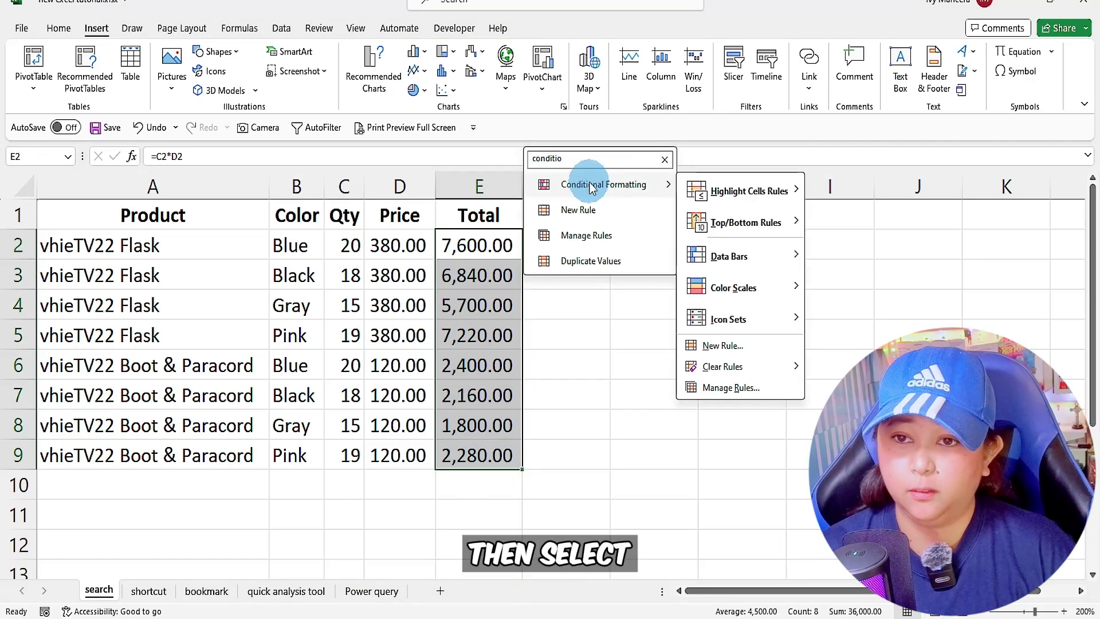
mouse_move(748, 194)
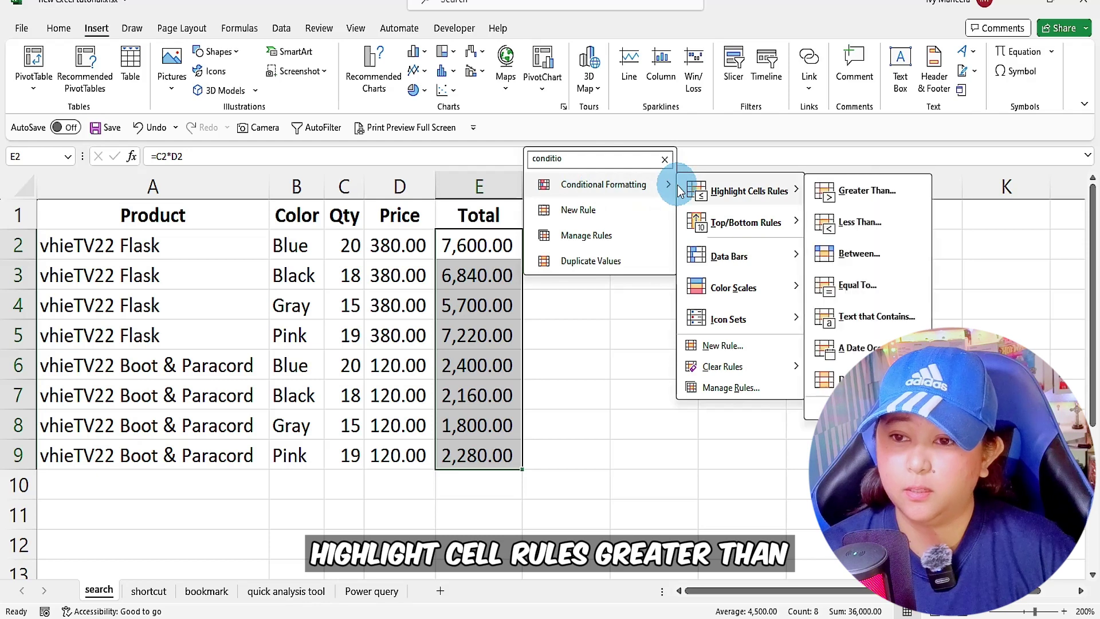
click(866, 195)
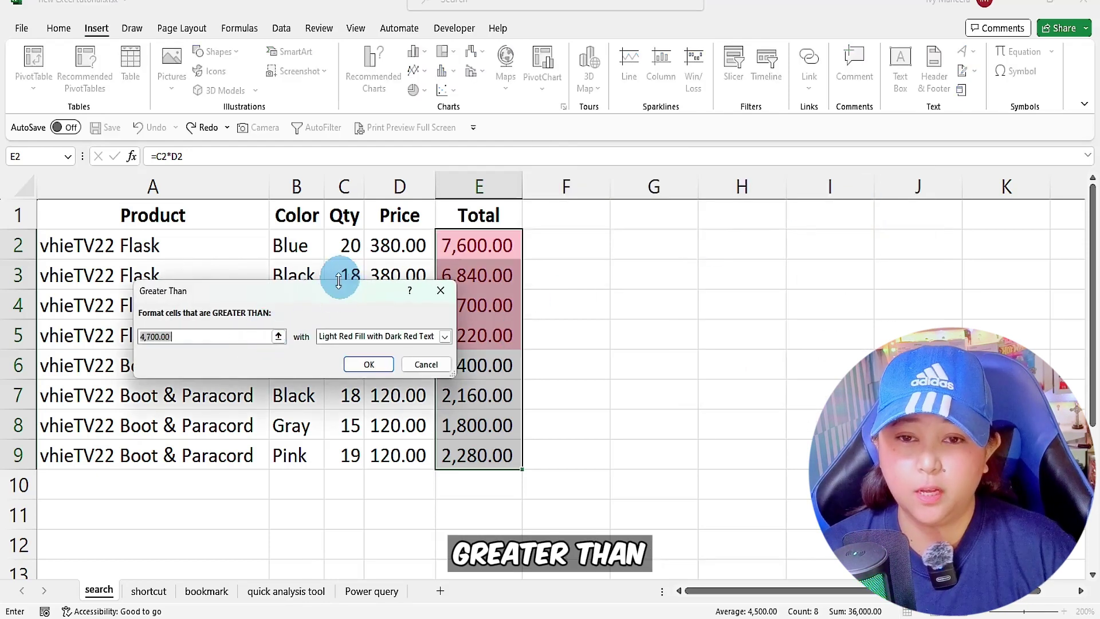
drag(344, 287, 308, 265)
text(5000)
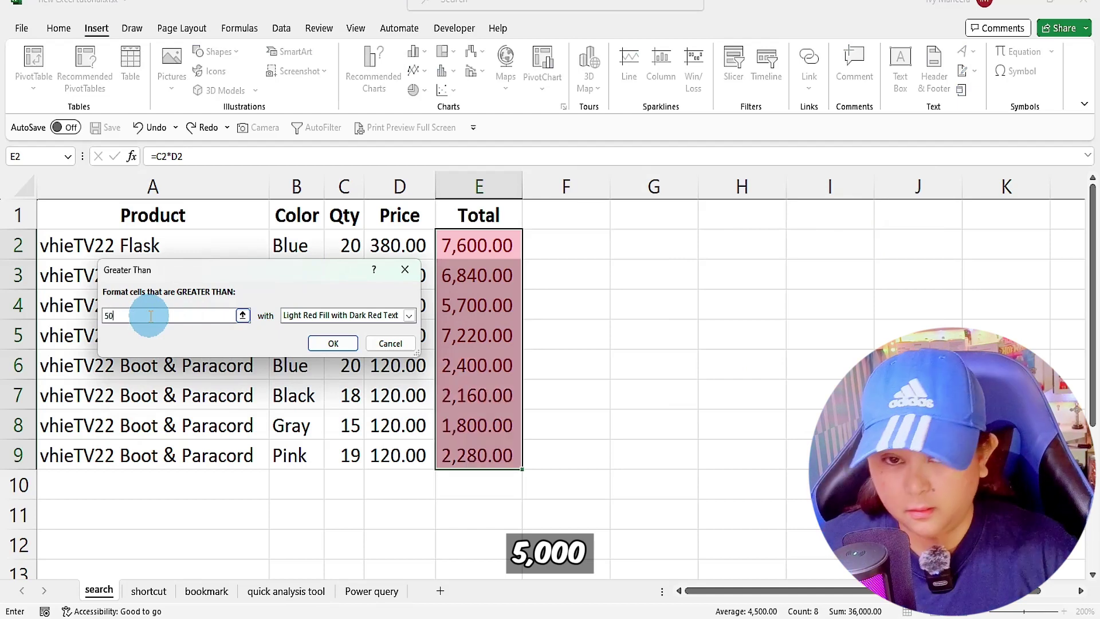
Give the Greater Than rule a custom format with light blue fill and bold white font, and apply it.
click(356, 315)
click(313, 388)
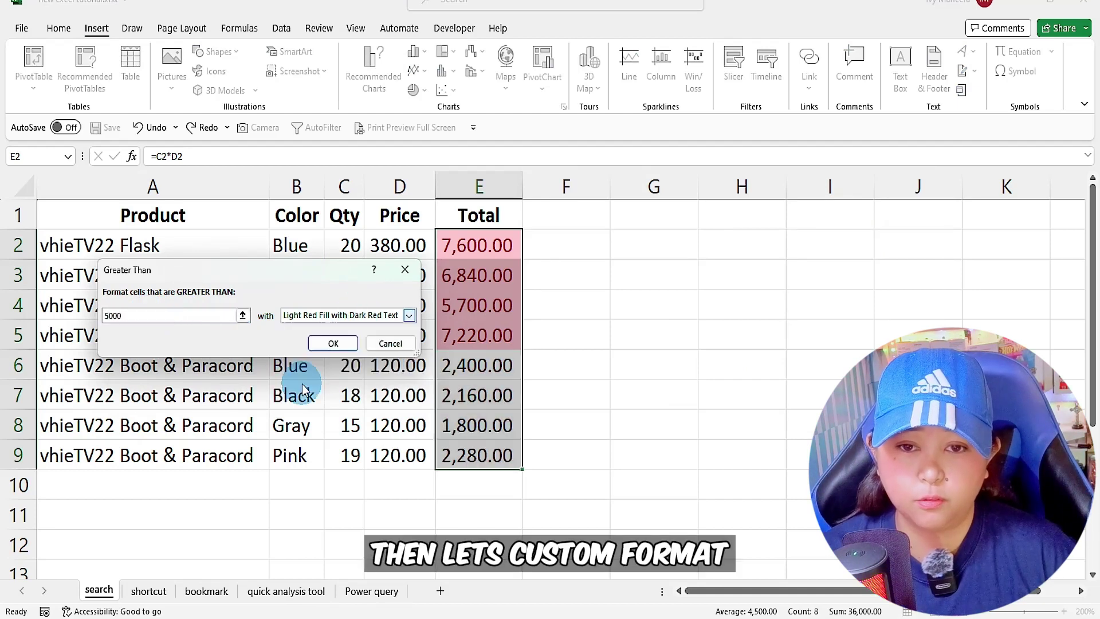
click(250, 148)
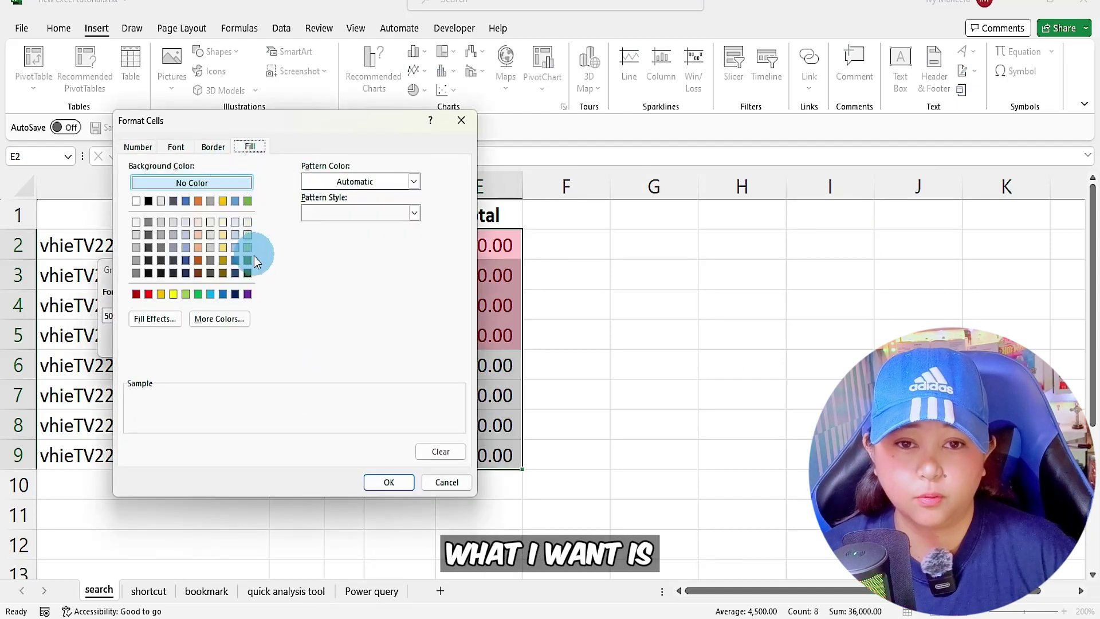
click(211, 294)
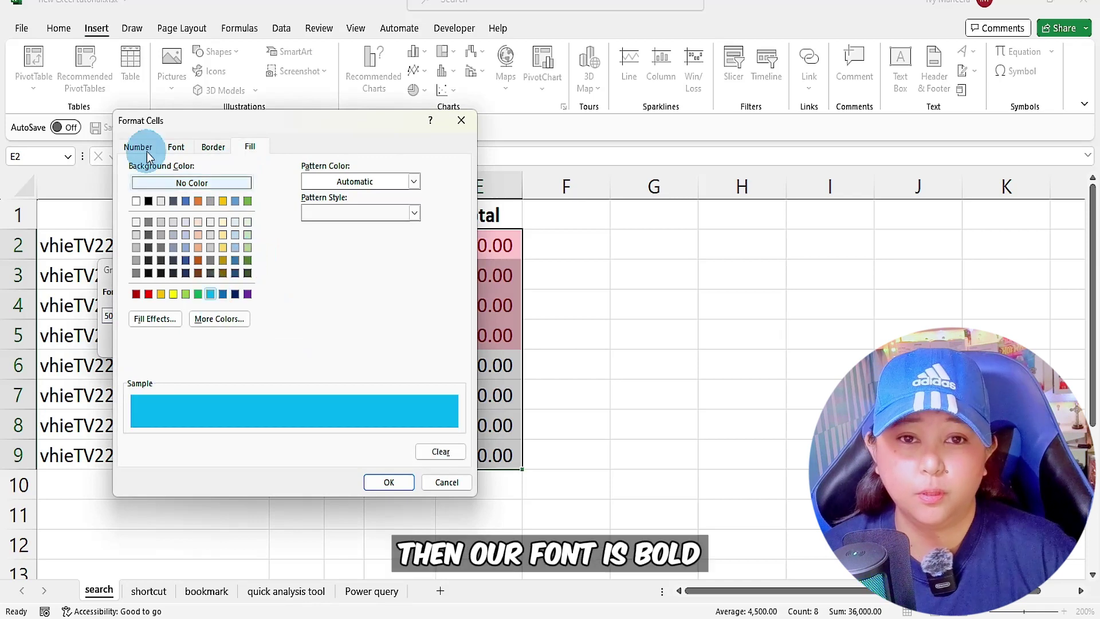
click(176, 147)
click(332, 213)
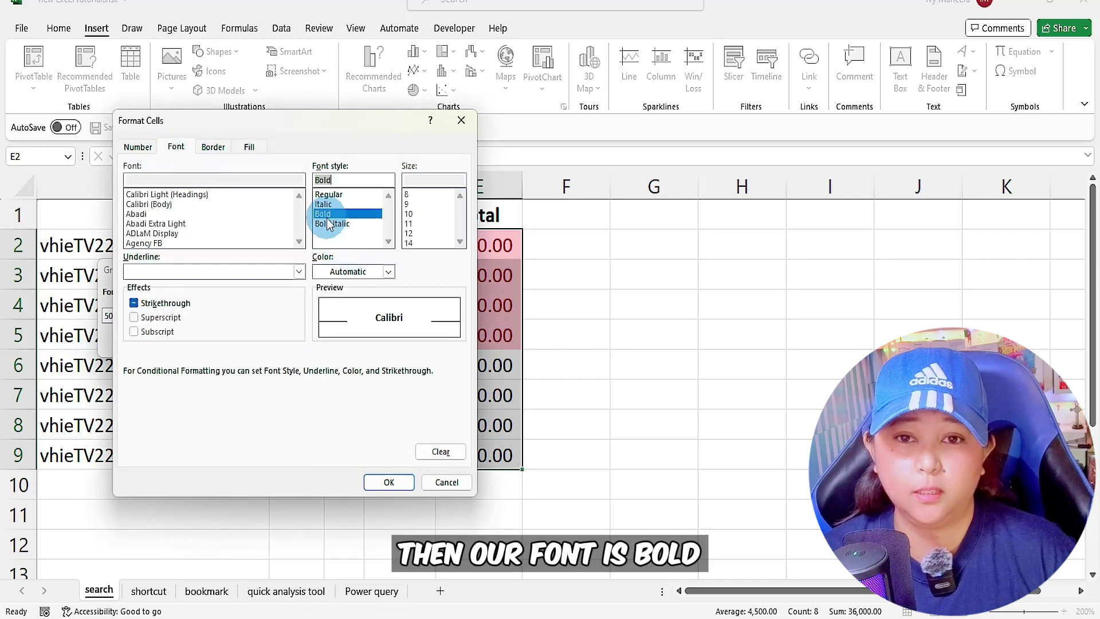
click(412, 319)
click(389, 272)
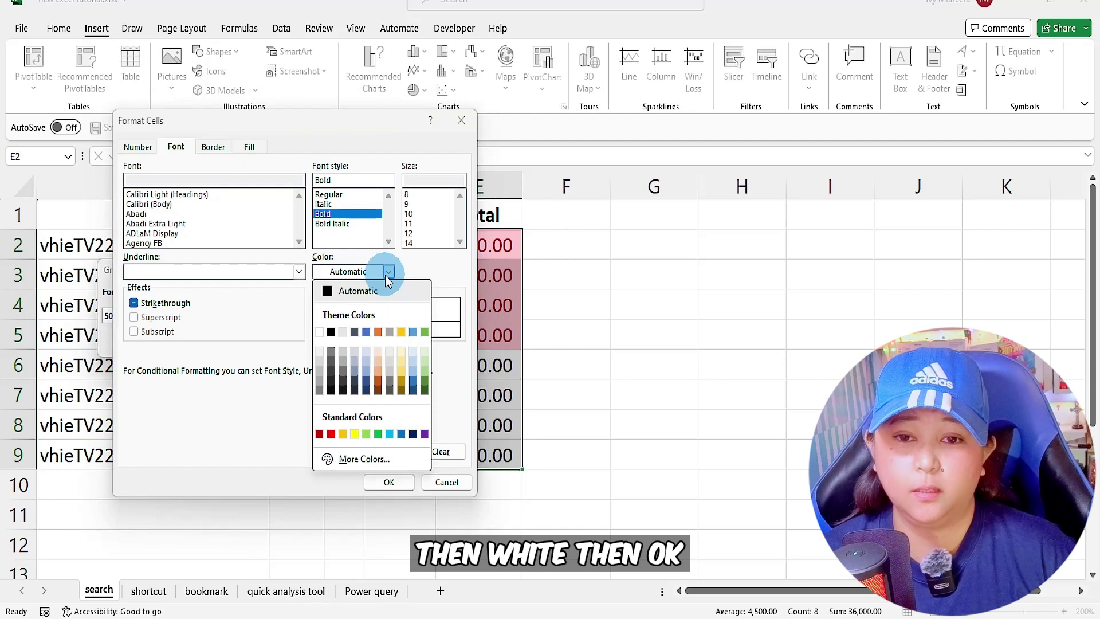
click(326, 322)
click(390, 483)
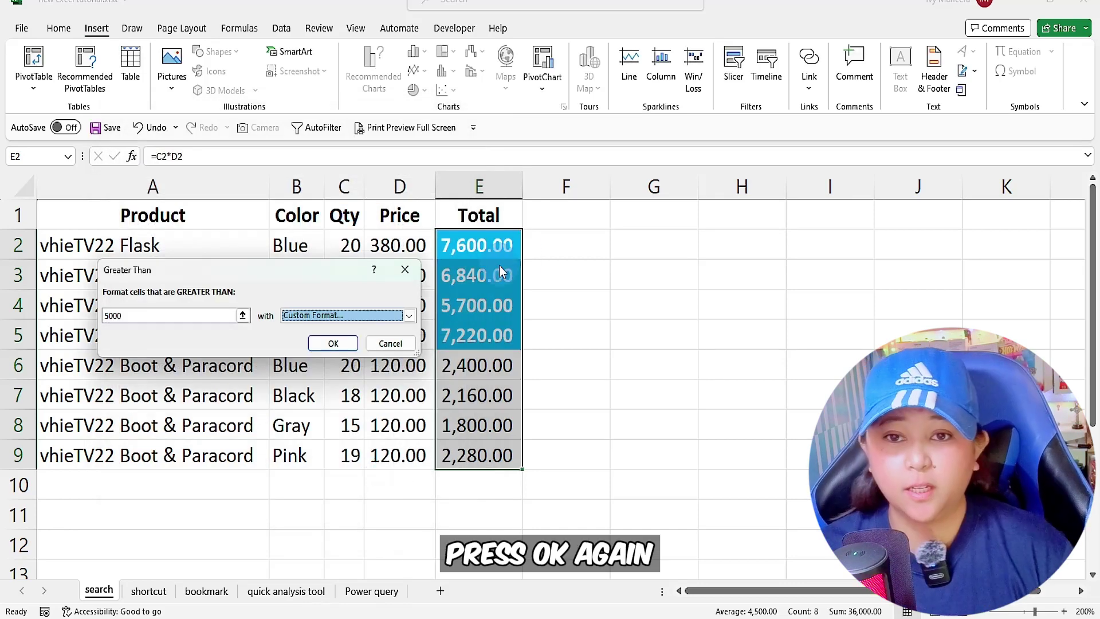
click(357, 347)
click(488, 325)
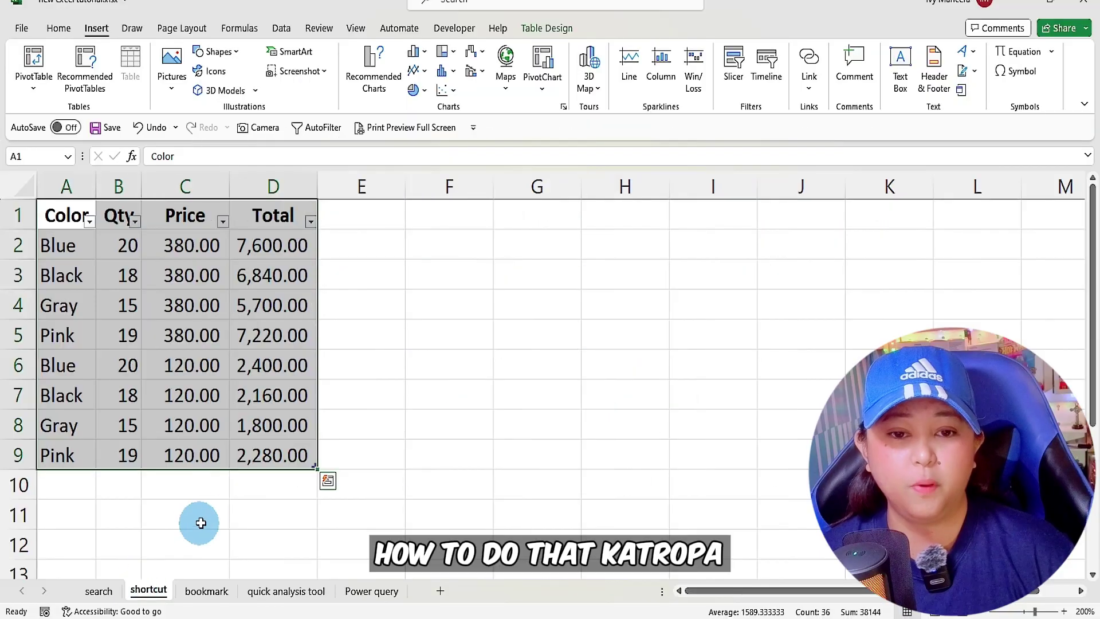
Copy the total in cell D2 and paste it as values into cell E2.
click(200, 486)
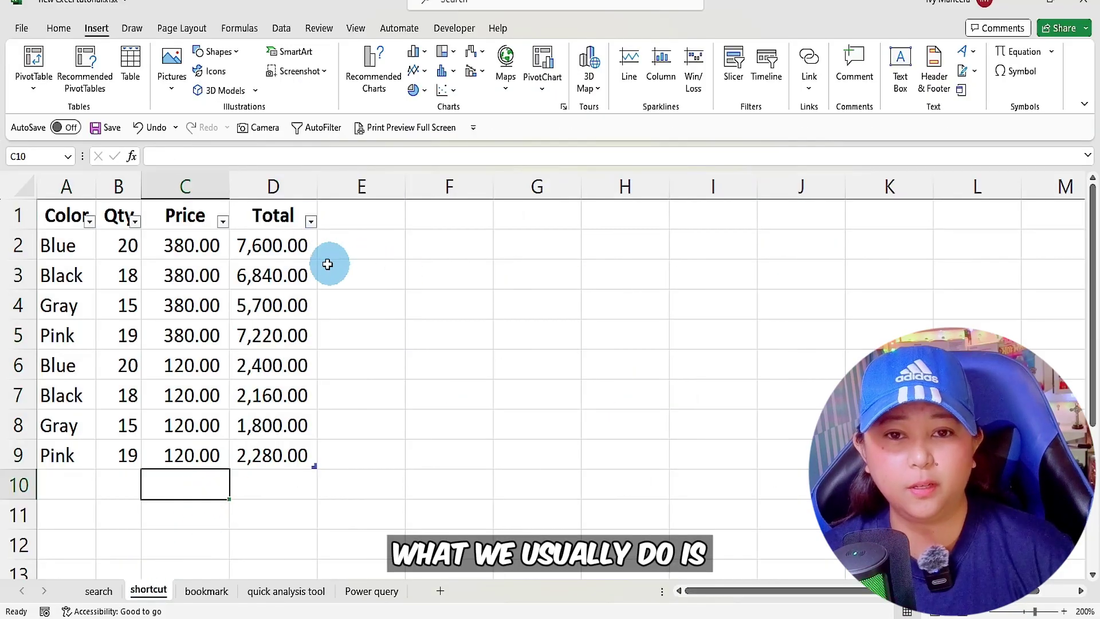
click(291, 246)
key(ctrl+c)
click(374, 247)
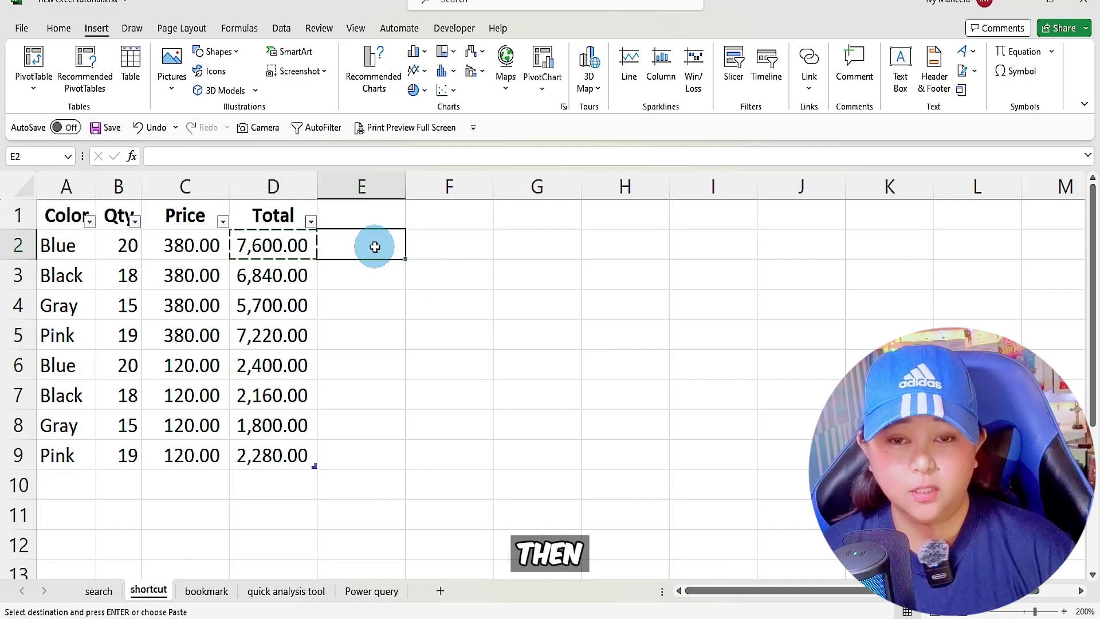
right_click(375, 247)
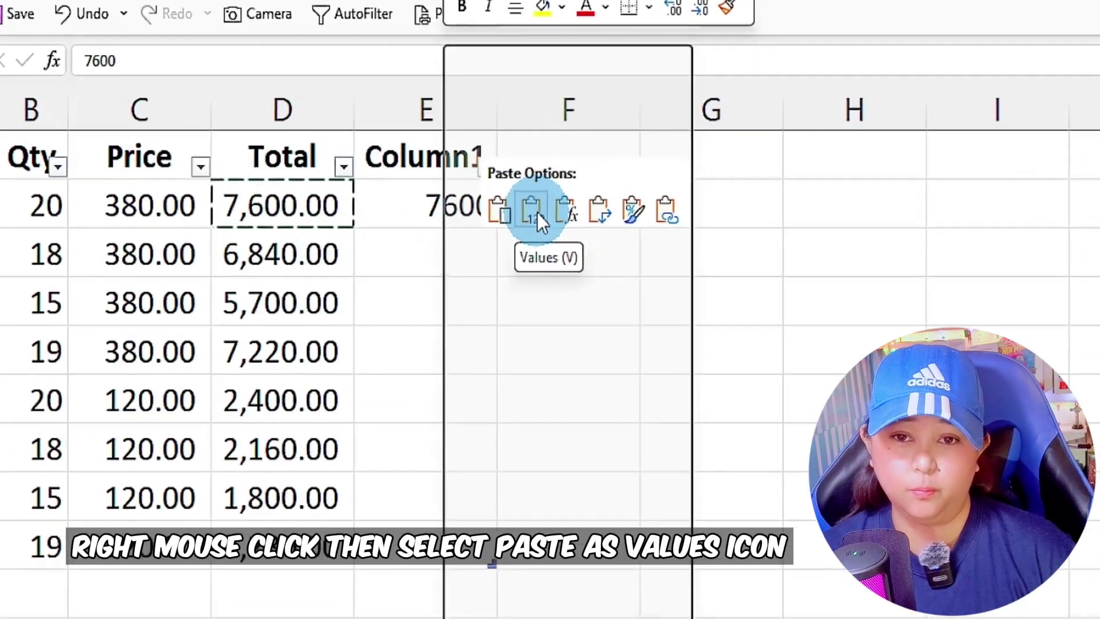
click(538, 212)
Copy the total in cell D3 and paste it into cell E3 using Paste Special with the Values option.
click(276, 258)
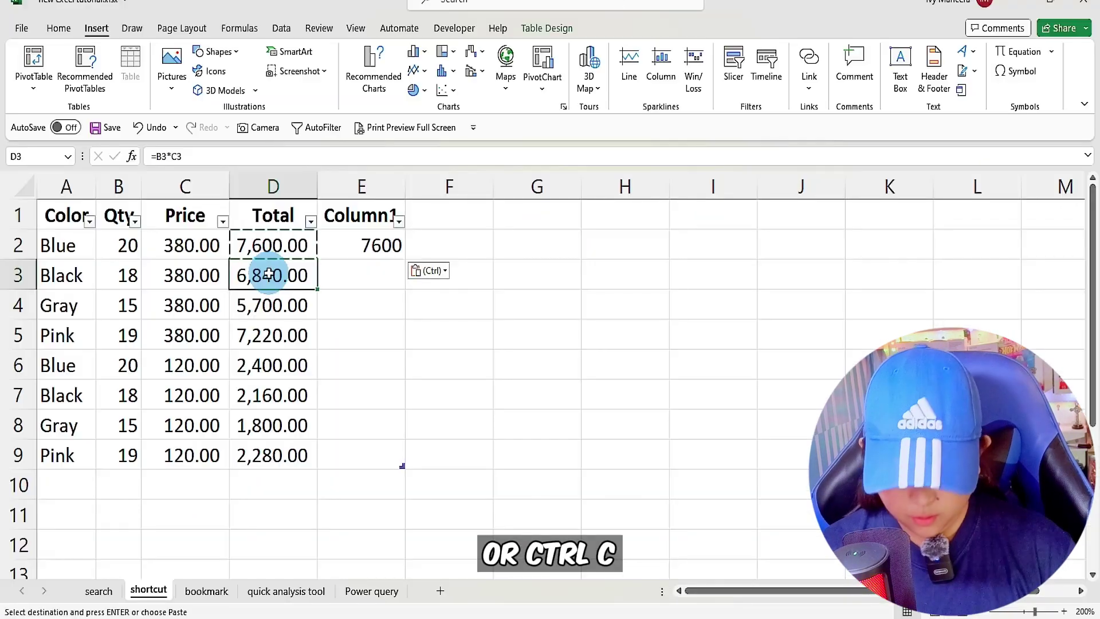
key(ctrl+c)
click(356, 279)
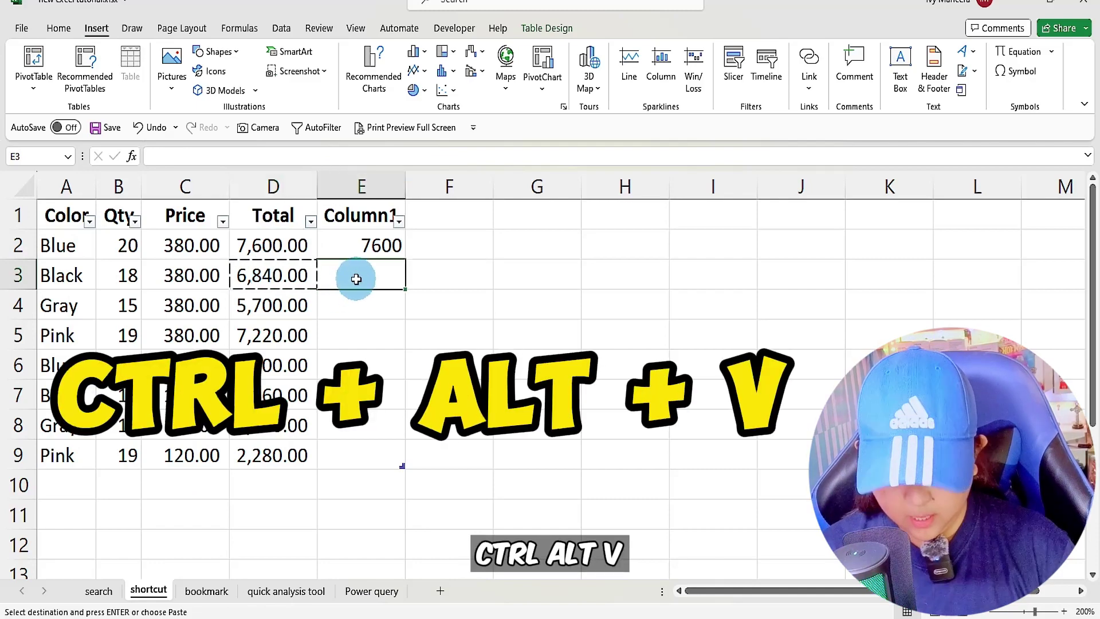
key(ctrl+alt+v)
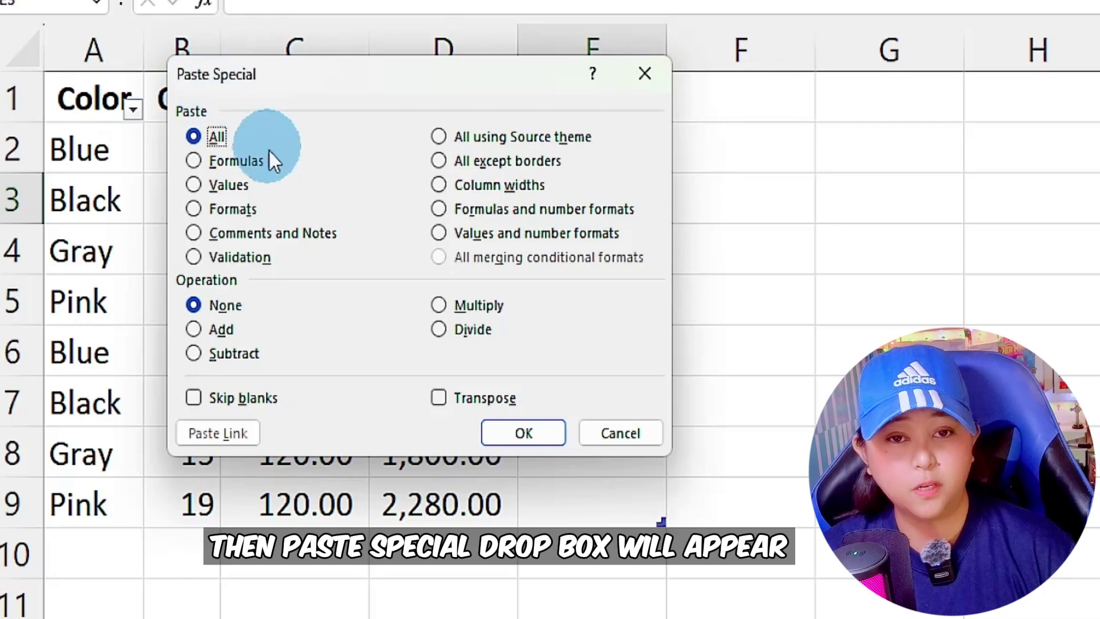
key(v)
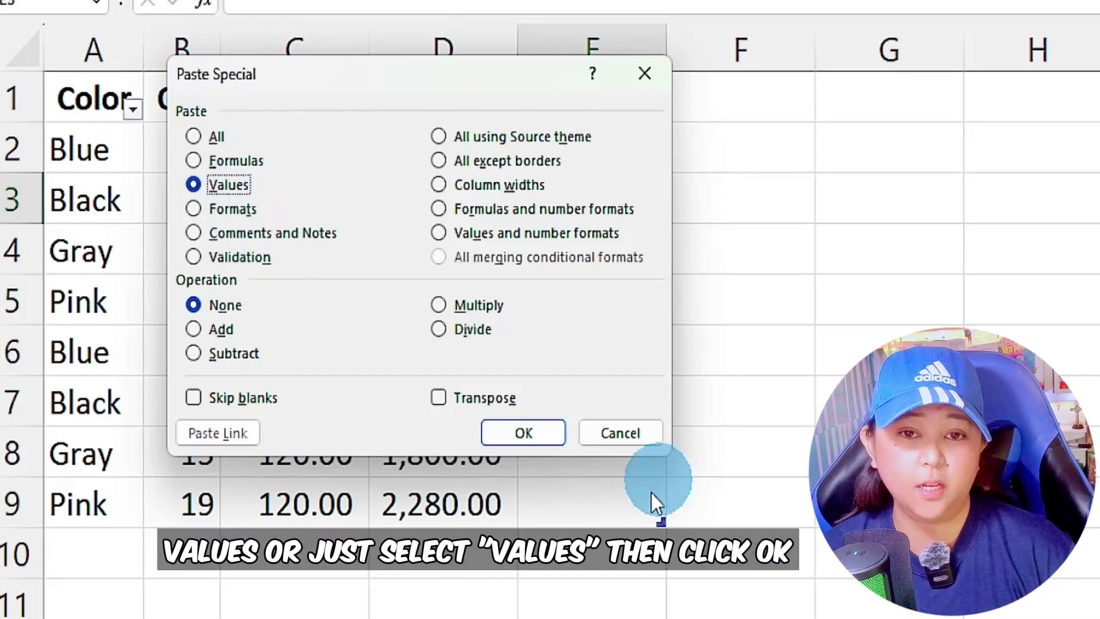
click(519, 434)
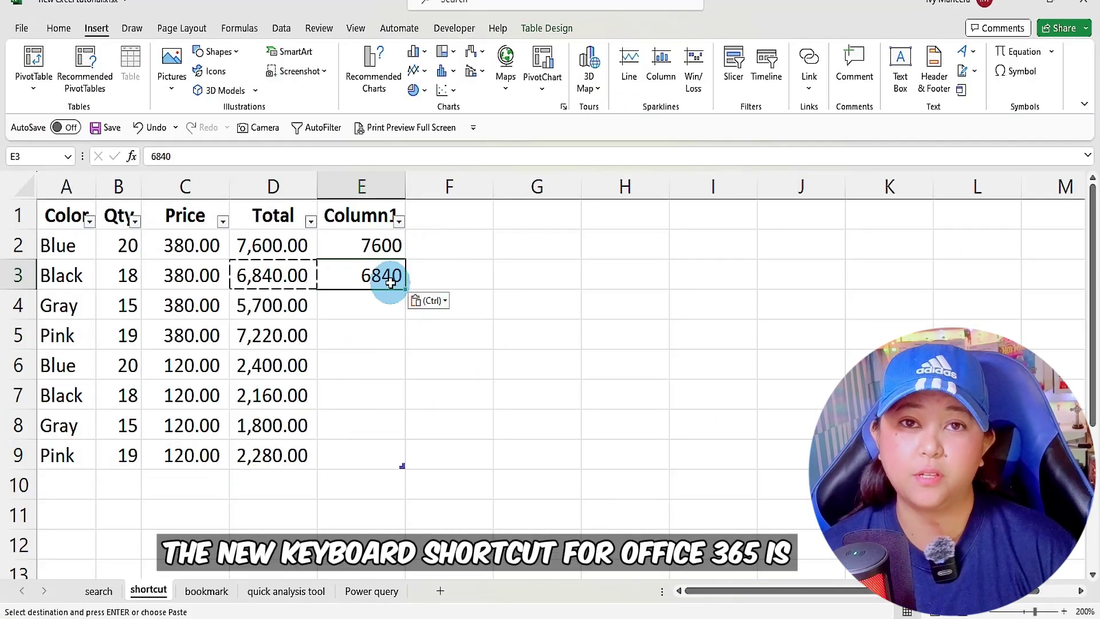
Copy the total in cell D3, paste it as values into cell E4, and compare the source and pasted cells' contents.
click(279, 281)
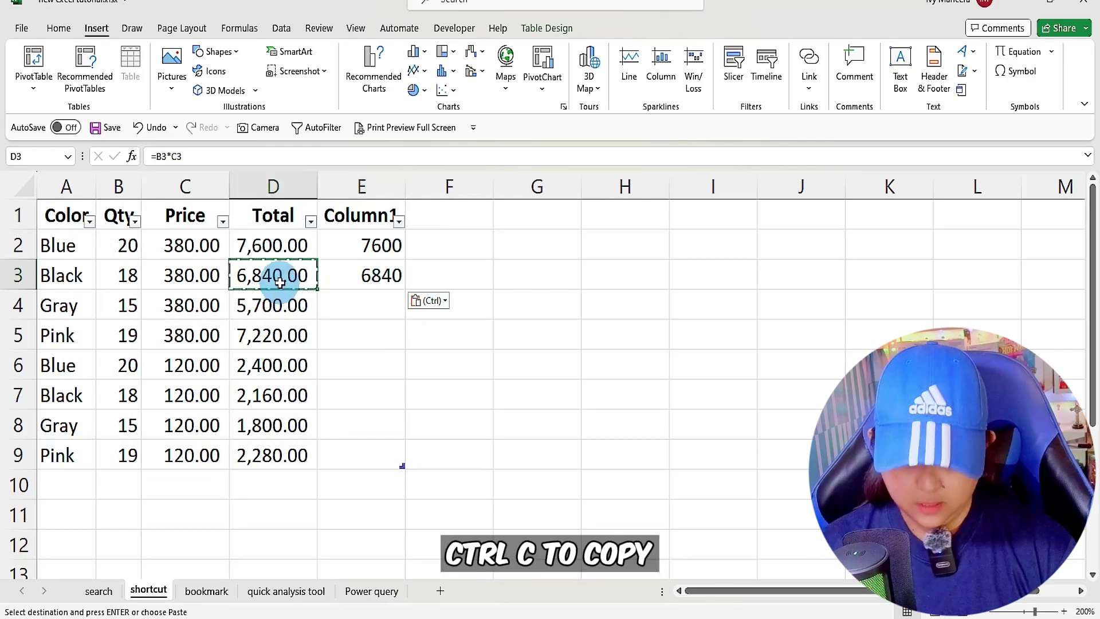
click(358, 313)
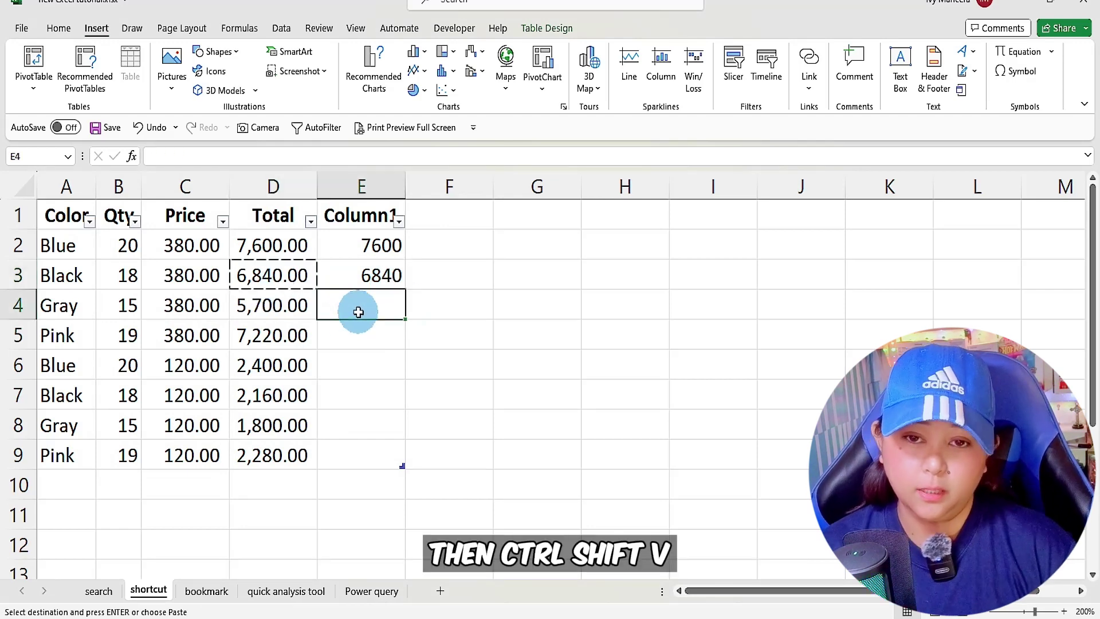
key(ctrl+shift+v)
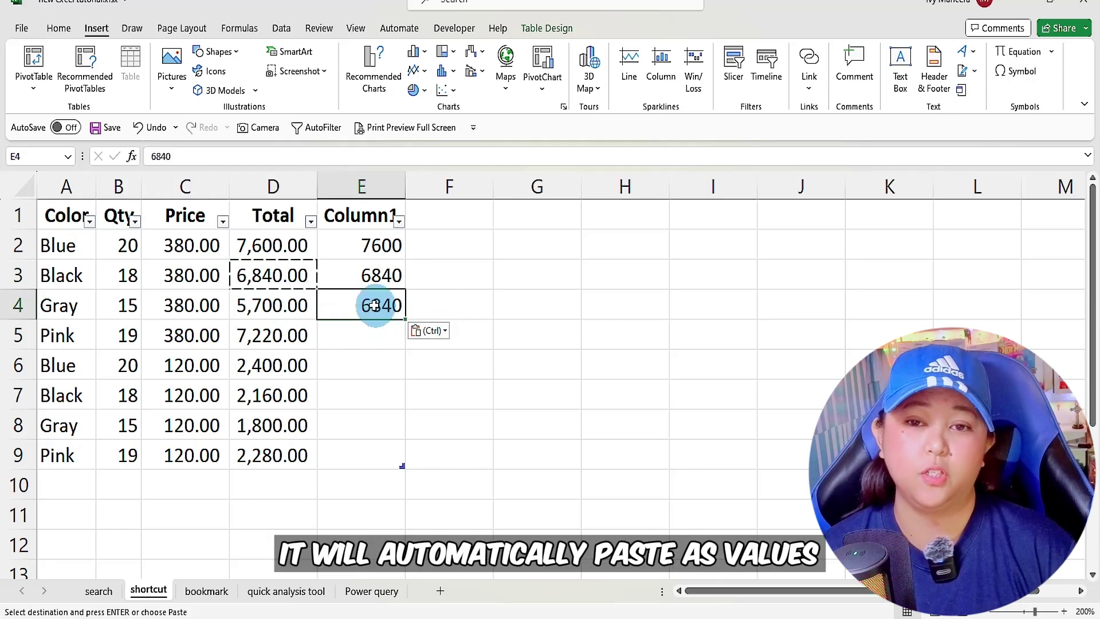
click(287, 275)
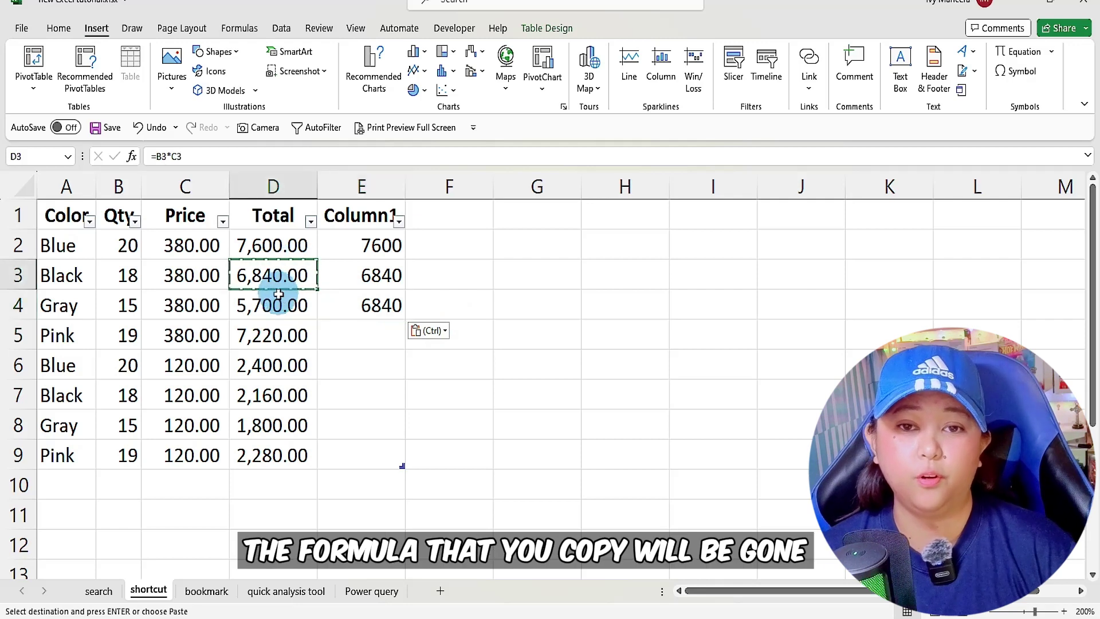
click(381, 310)
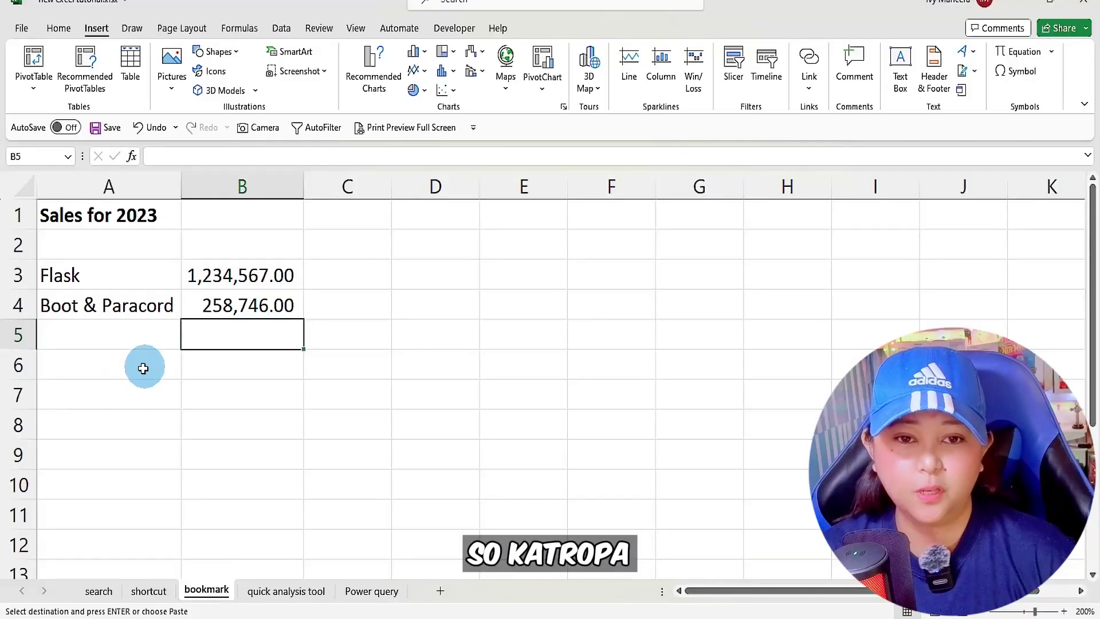
Name cell A1 with the Sales for 2023 heading on the bookmark sheet BookSales.
click(143, 387)
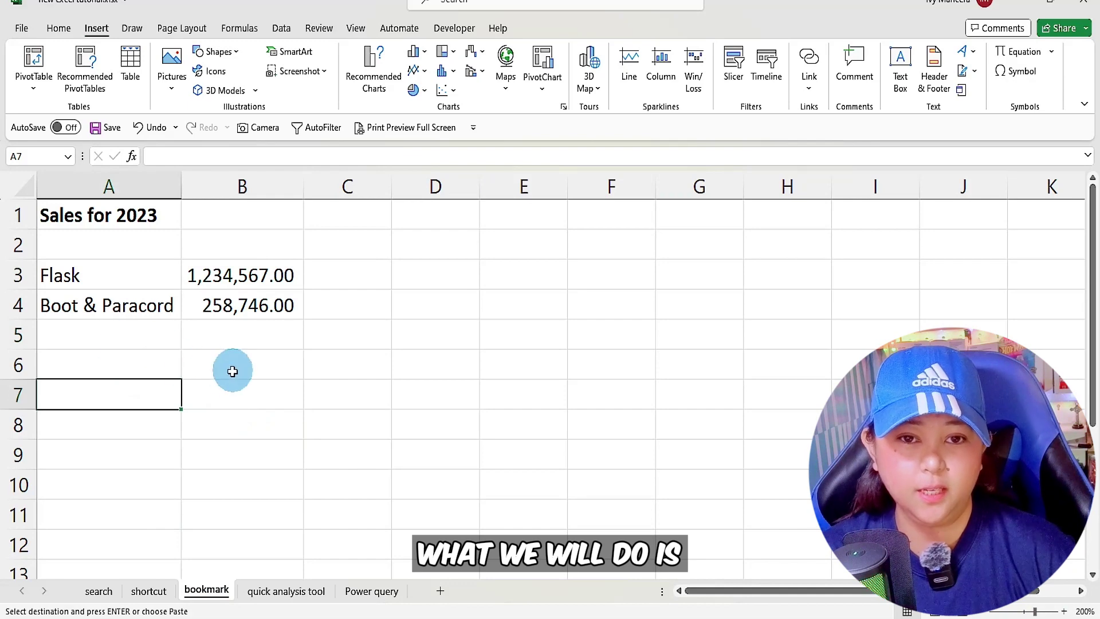
click(88, 222)
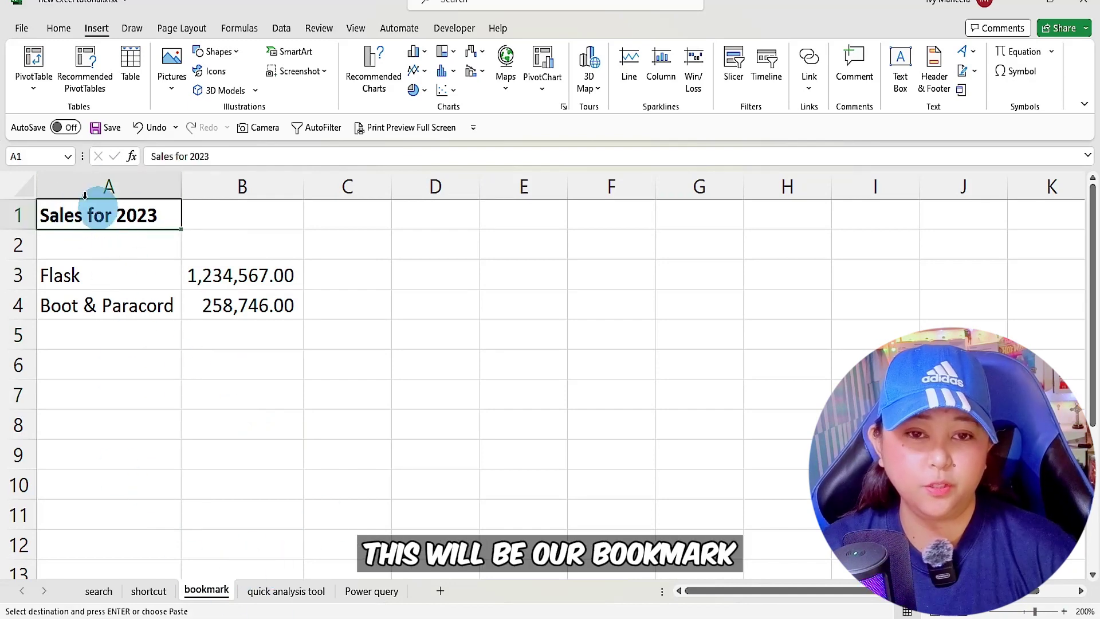
click(152, 399)
click(141, 224)
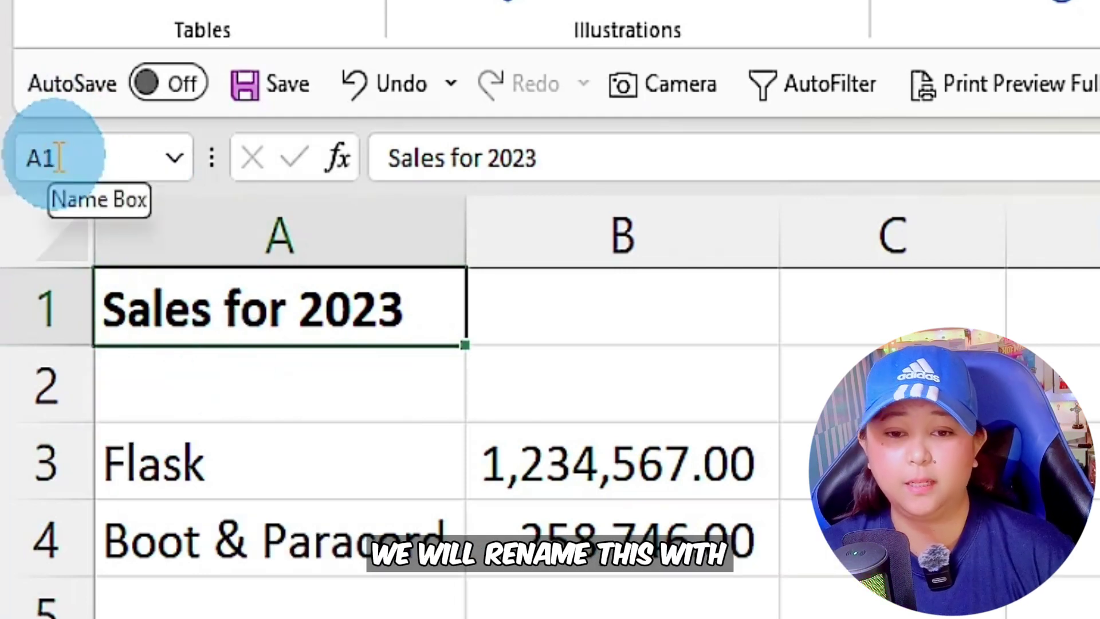
click(60, 156)
text(BookSales)
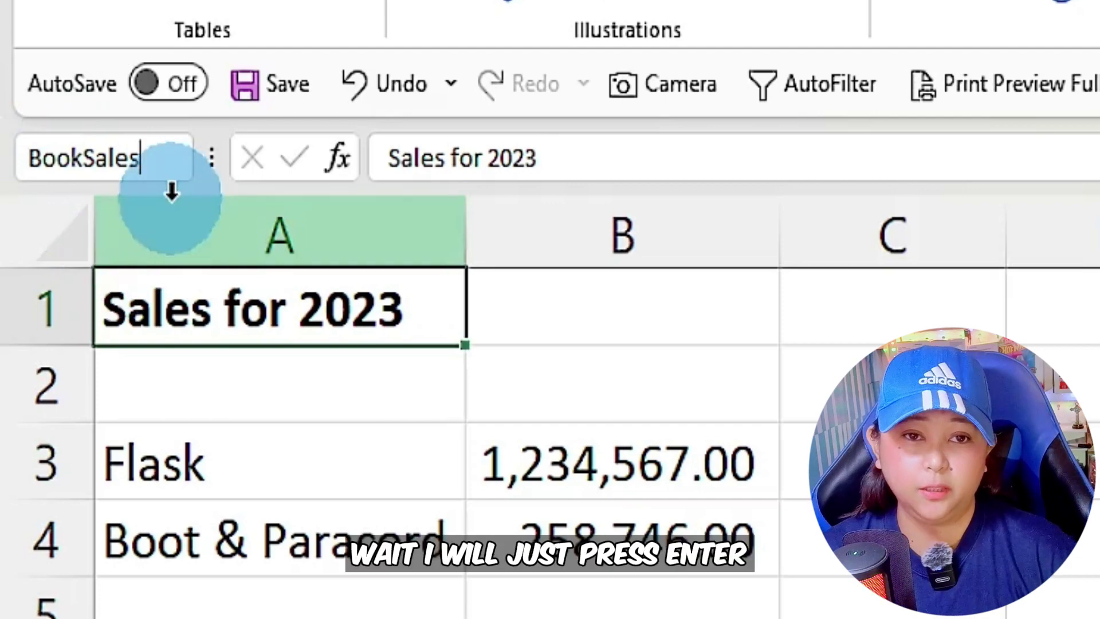
key(Return)
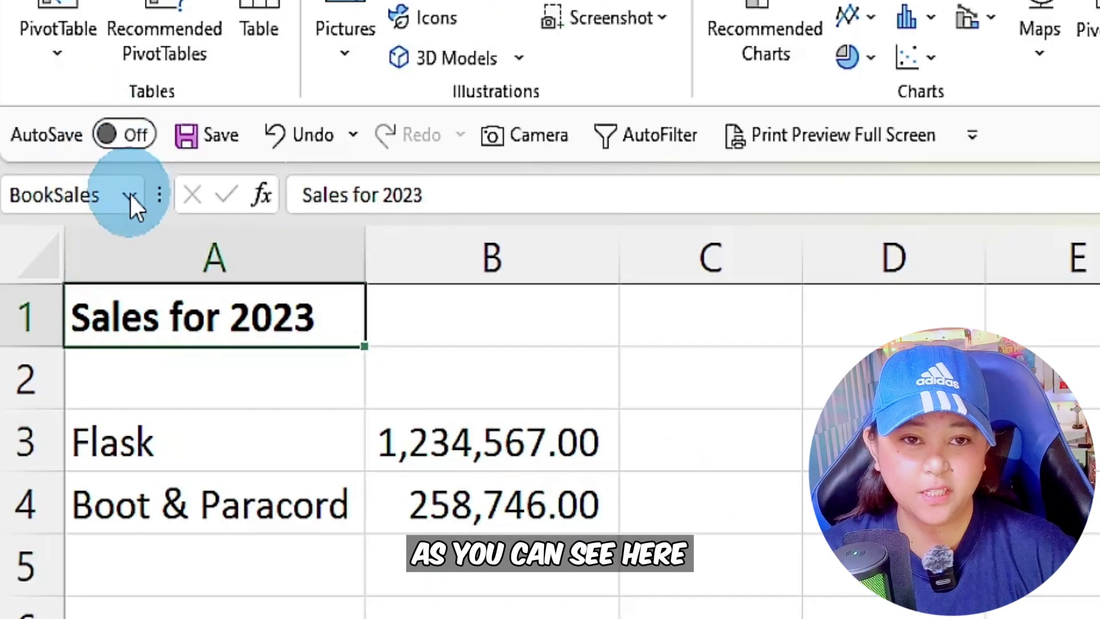
click(181, 156)
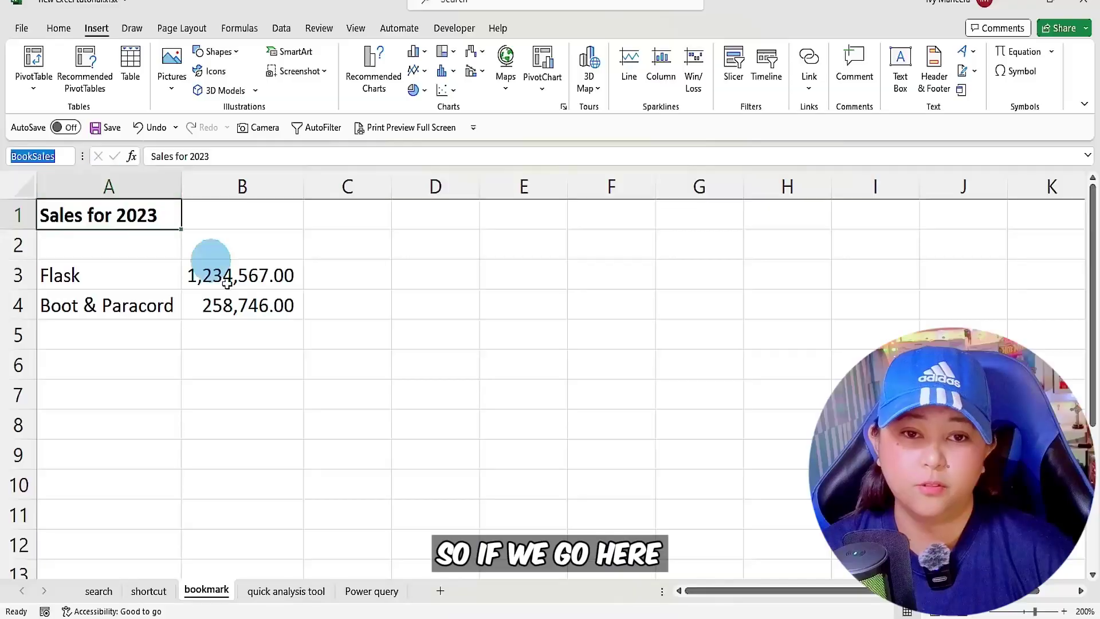
Go to the search sheet and jump from there to the BookSales named cell by its name.
click(100, 592)
click(140, 358)
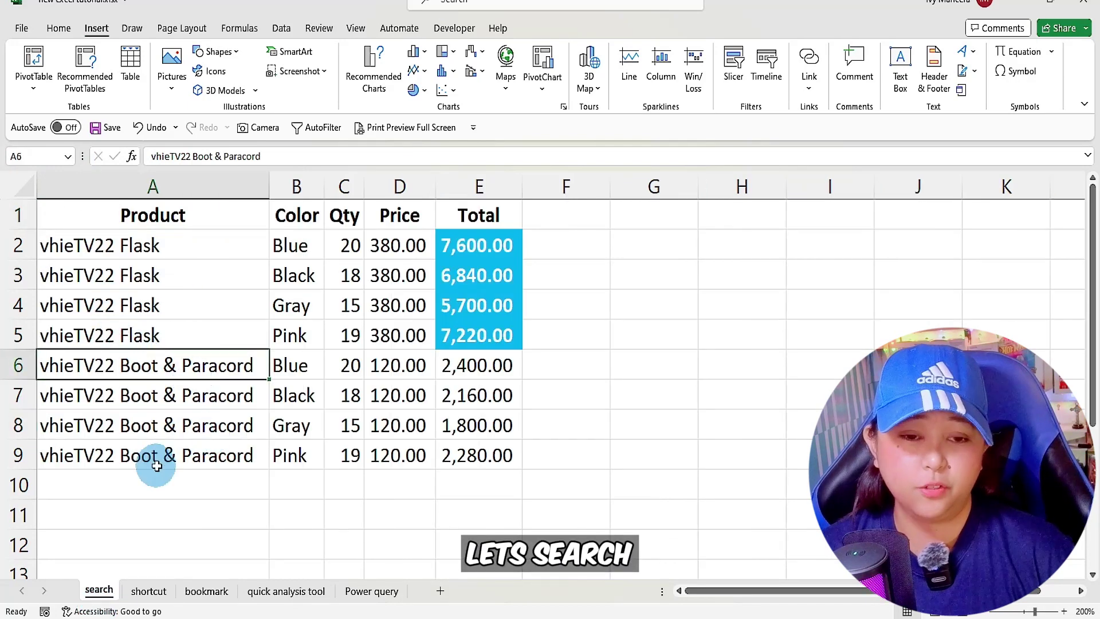
click(32, 163)
text(booksales)
key(Return)
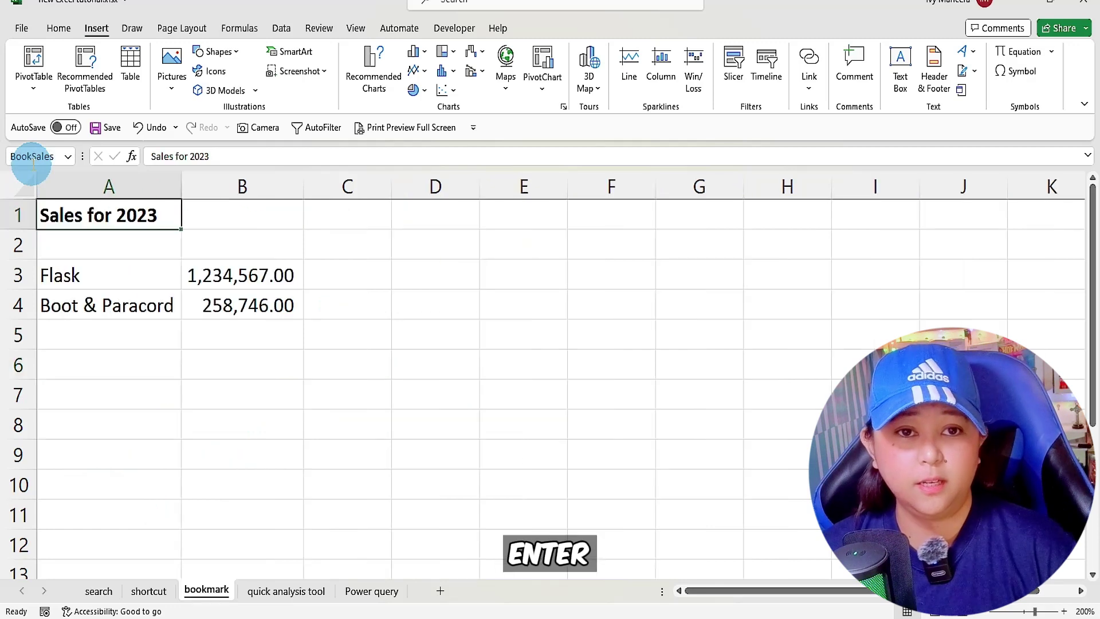
click(122, 247)
click(80, 218)
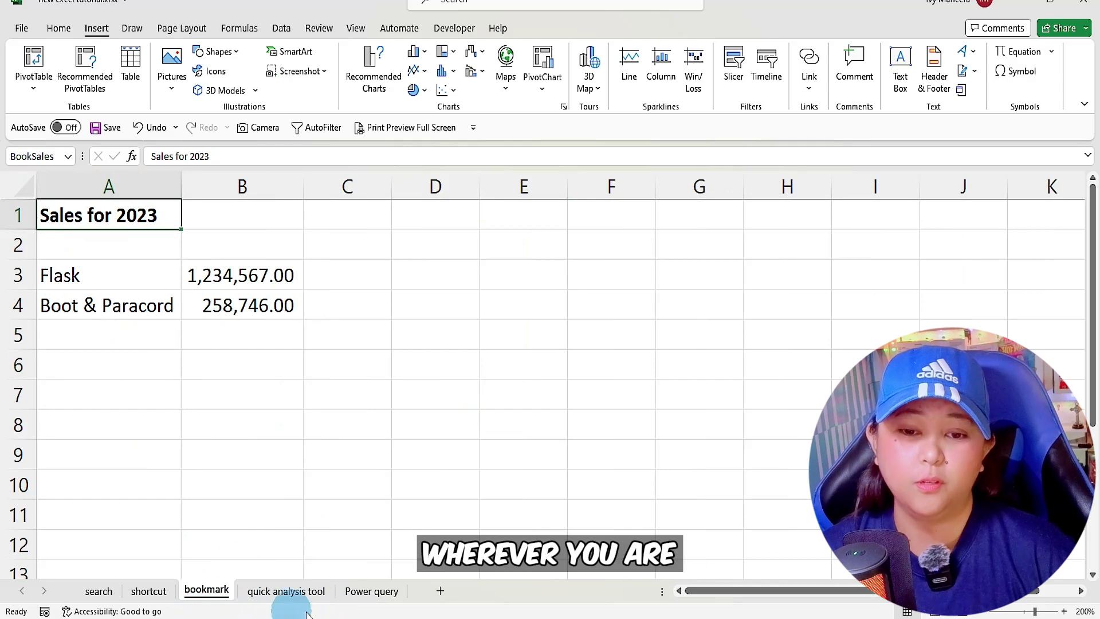
Jump to the BookSales cell from the quick analysis tool sheet, and return to the search sheet.
click(286, 595)
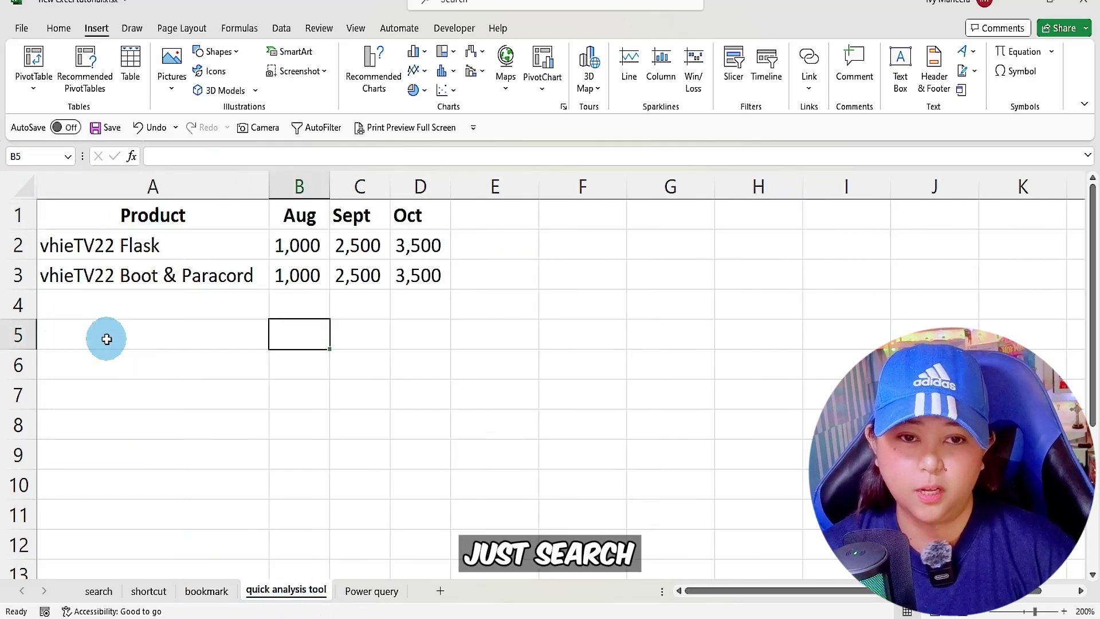
text(BookSales)
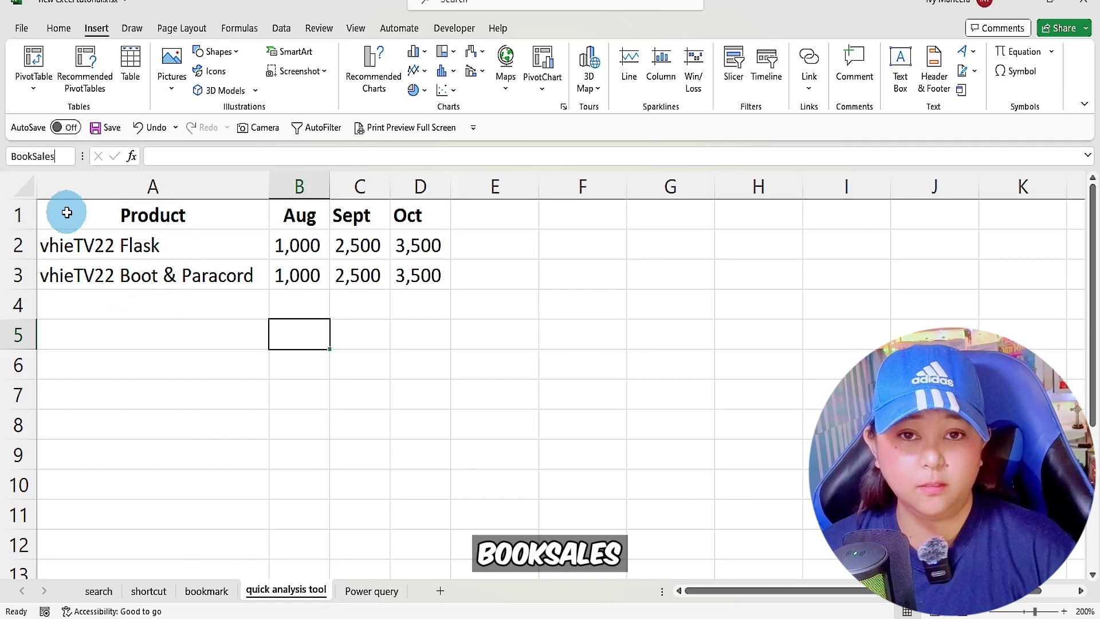
key(Return)
click(92, 216)
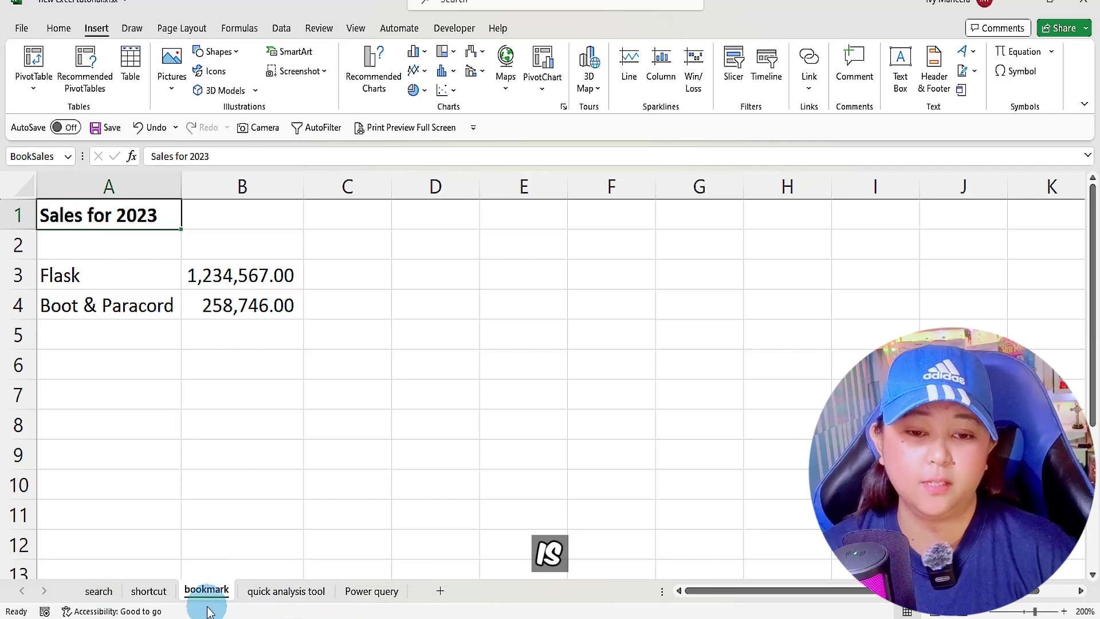
click(97, 590)
click(153, 535)
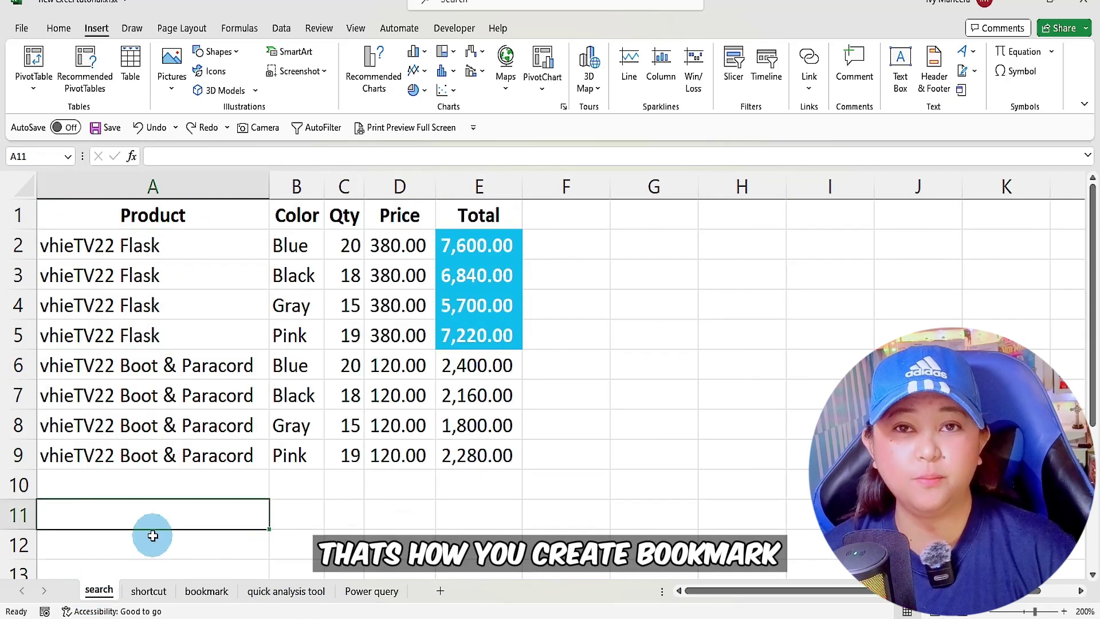
Return to the bookmark sheet and review the BookSales and Table1 entries in the Name Manager.
click(206, 591)
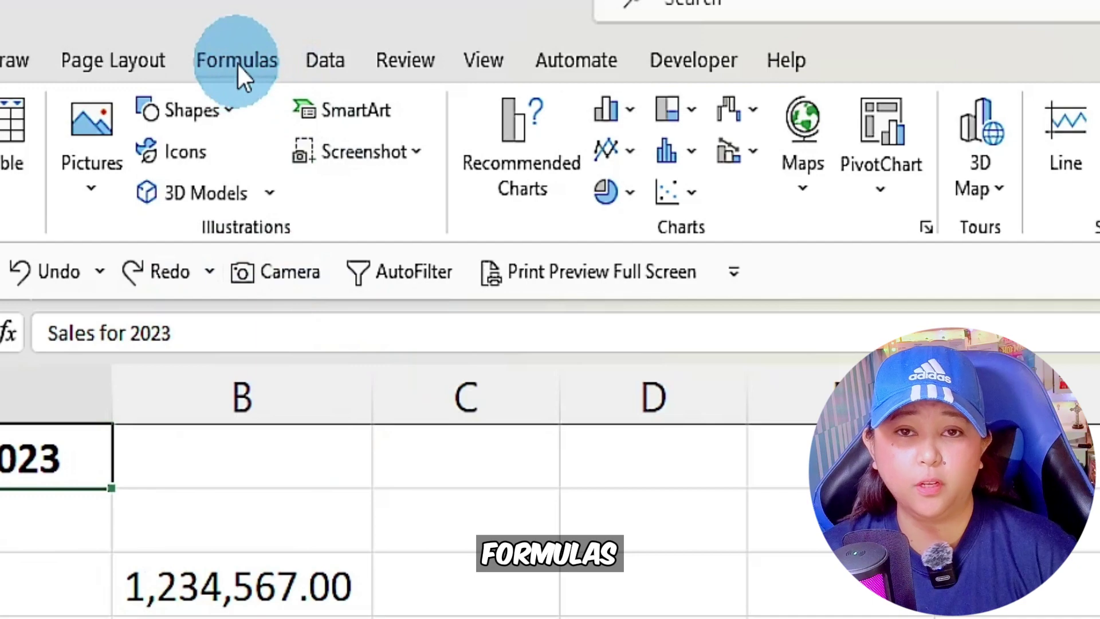
click(238, 63)
click(611, 166)
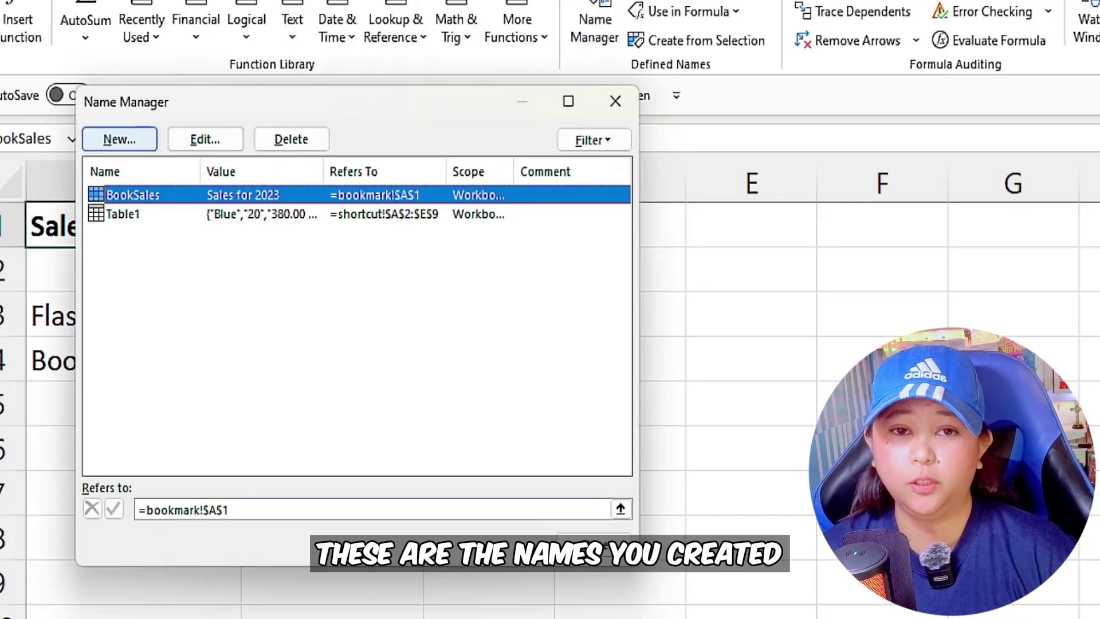
click(131, 198)
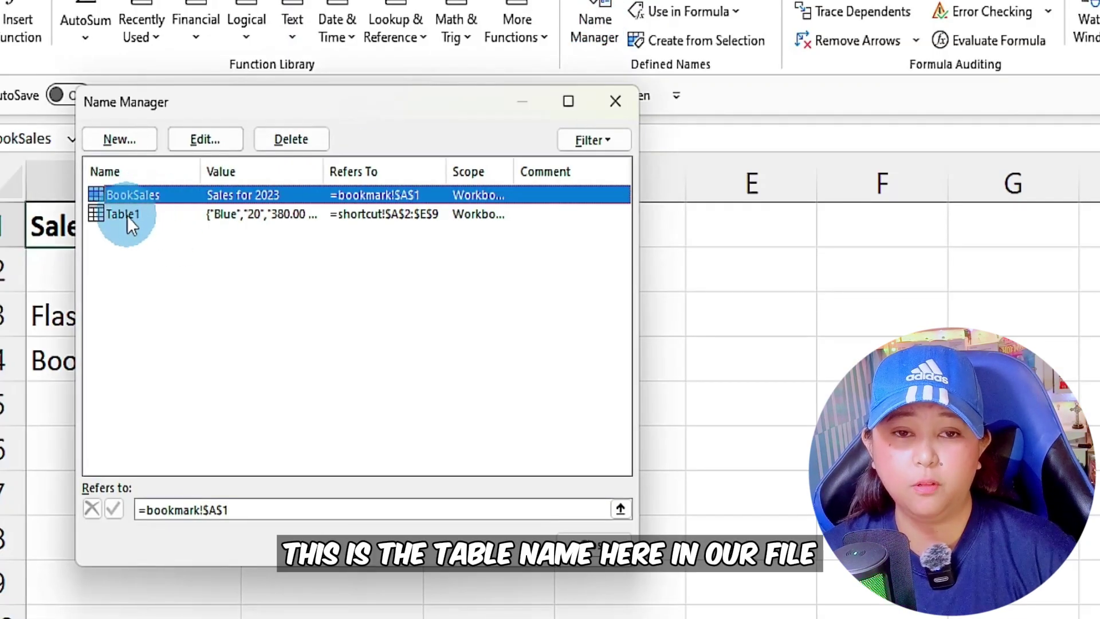
click(127, 215)
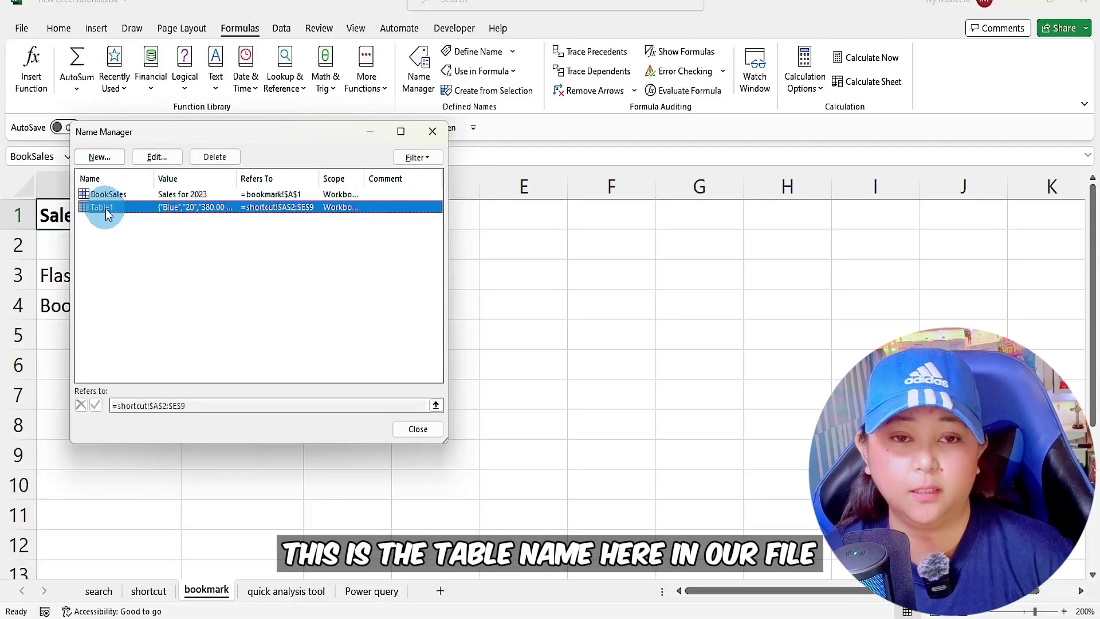
Delete the BookSales name in the Name Manager and close the manager.
click(117, 196)
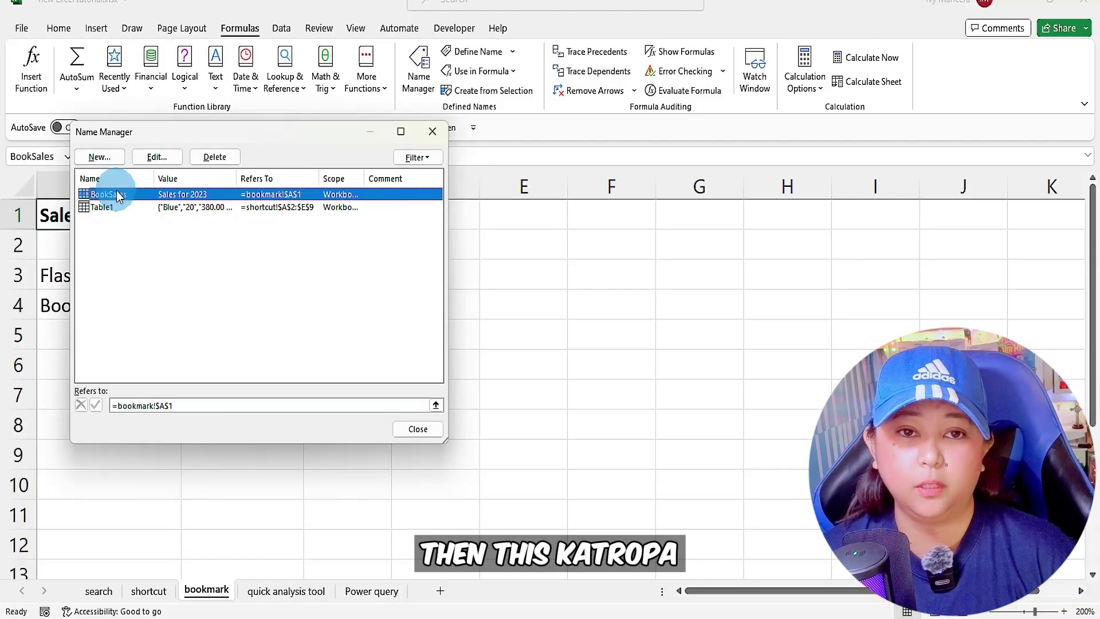
click(215, 156)
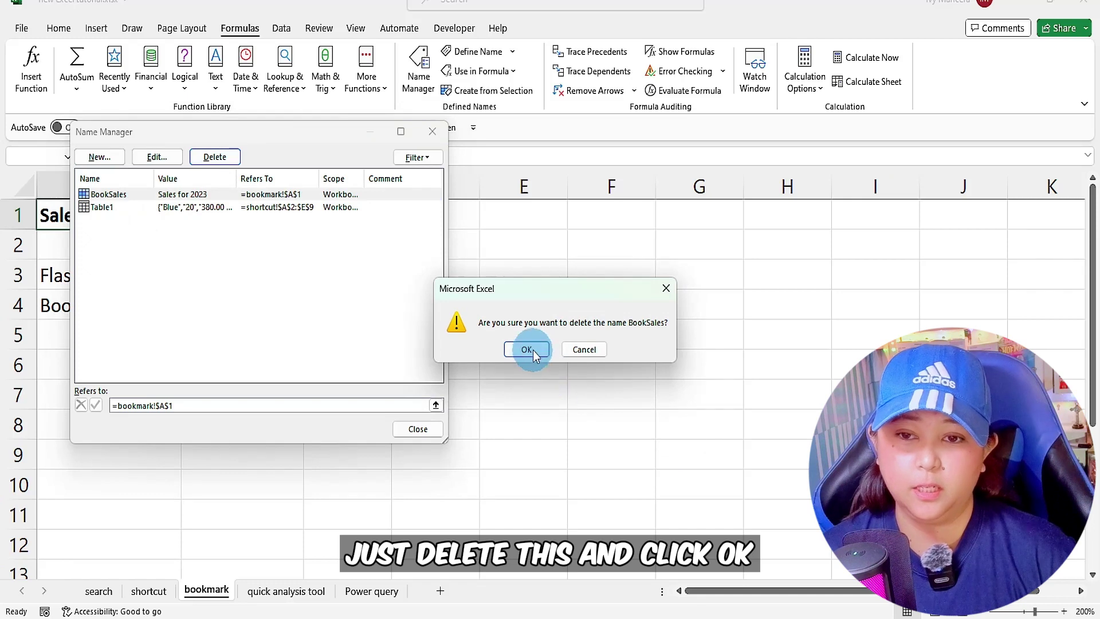
click(527, 350)
key(Escape)
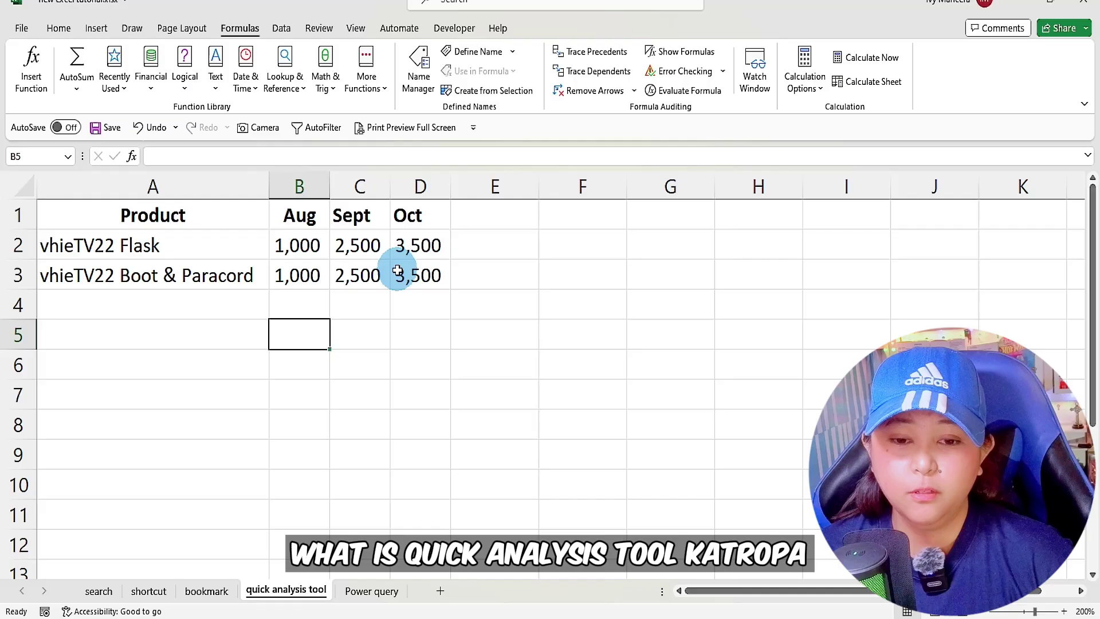
Select the whole product table A1:D3 on the quick analysis tool sheet and open Quick Analysis for it.
click(422, 296)
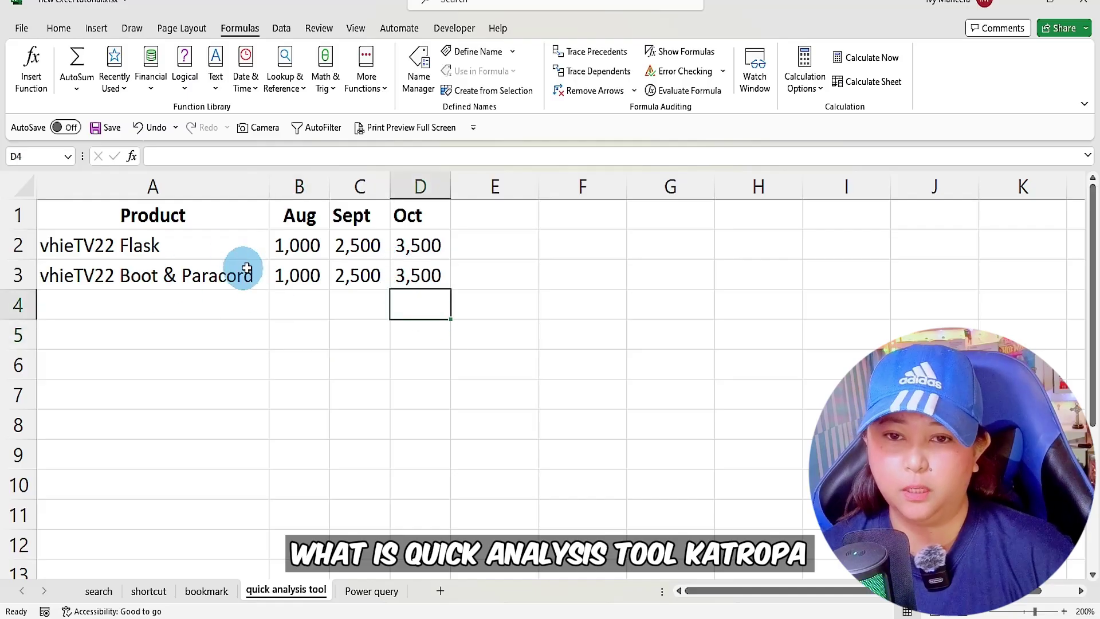
drag(422, 251, 429, 276)
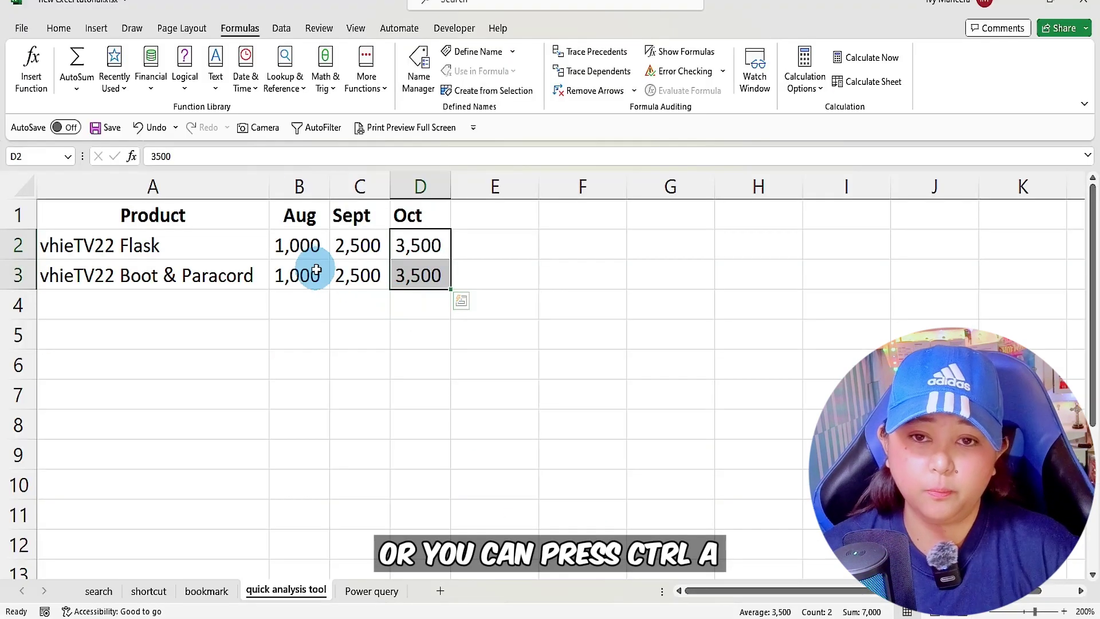
click(190, 331)
key(ctrl+a)
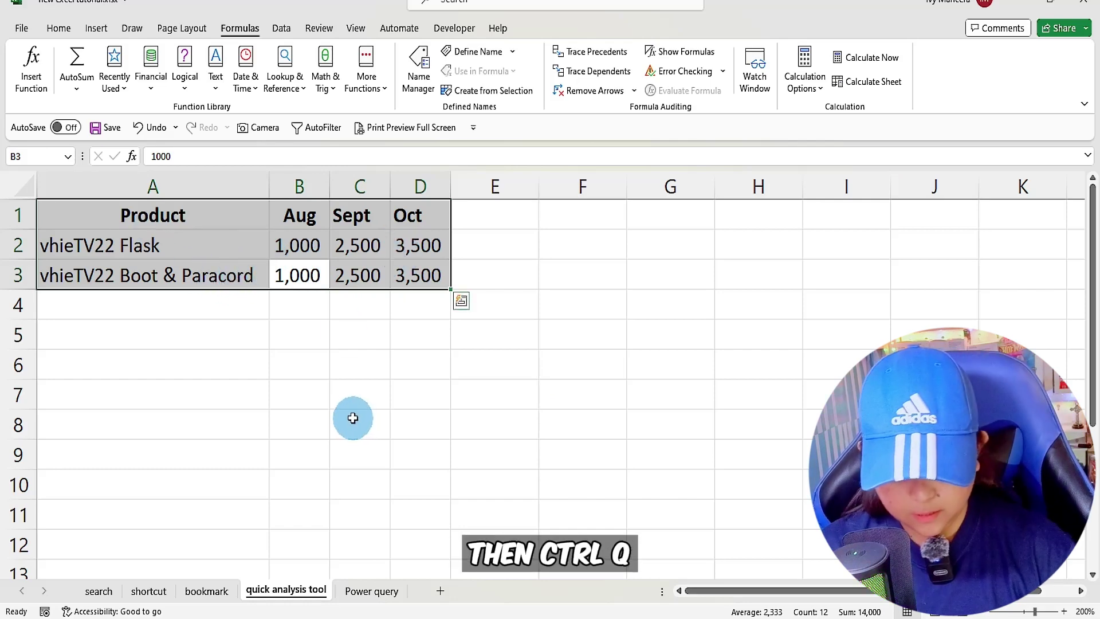
key(ctrl+q)
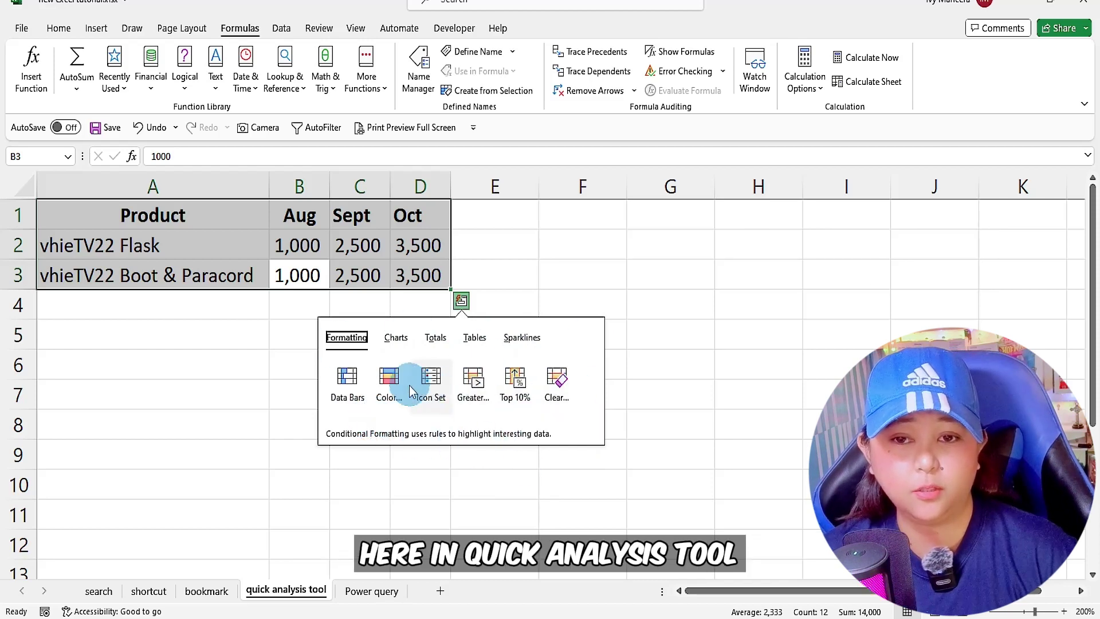
Examine the Charts, Totals, Tables, Sparklines and Formatting options that Quick Analysis offers for the table.
click(397, 339)
click(436, 338)
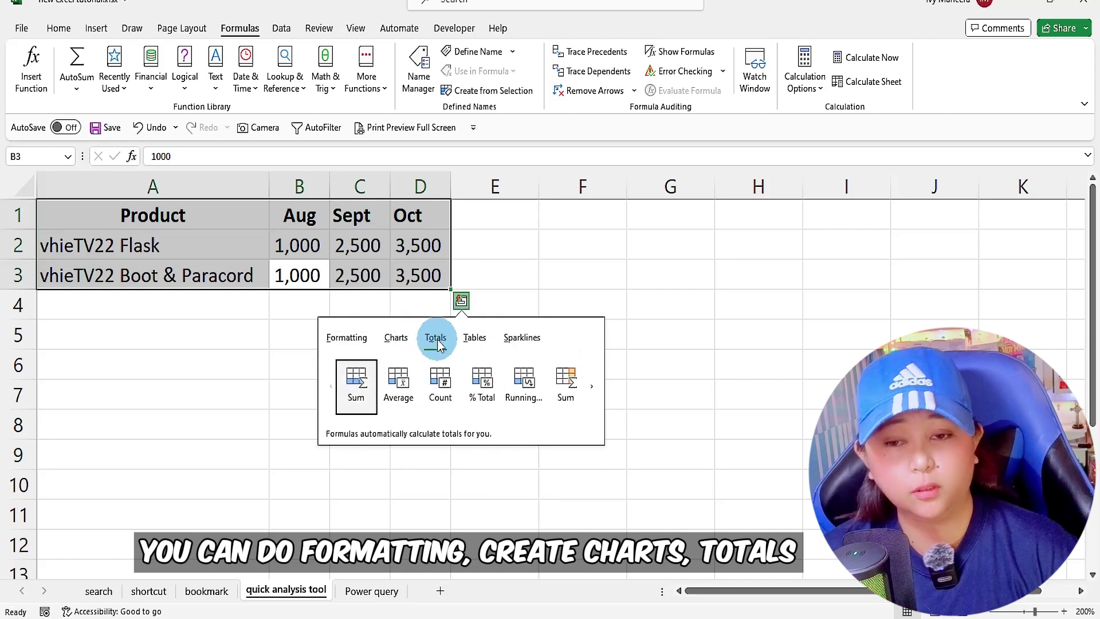
click(474, 341)
click(519, 338)
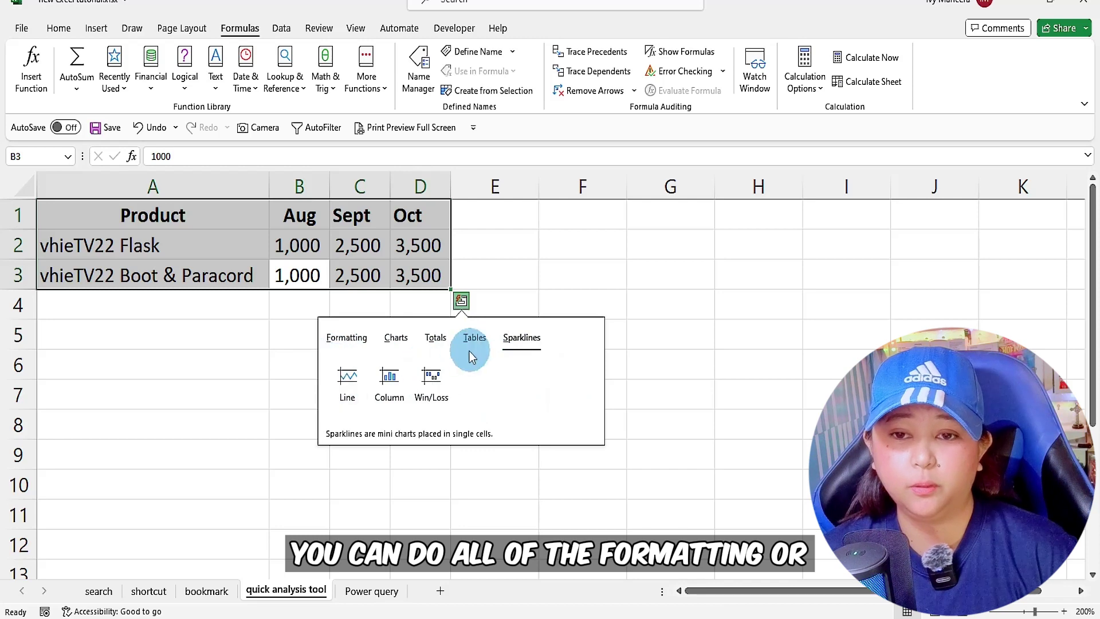
click(474, 337)
click(437, 338)
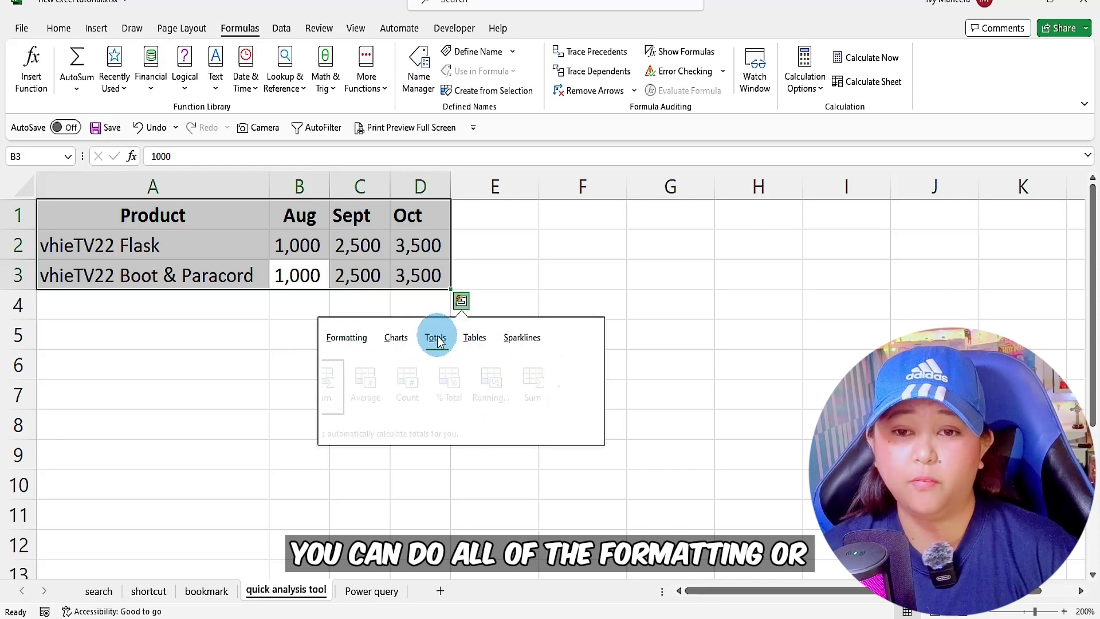
click(400, 339)
click(364, 343)
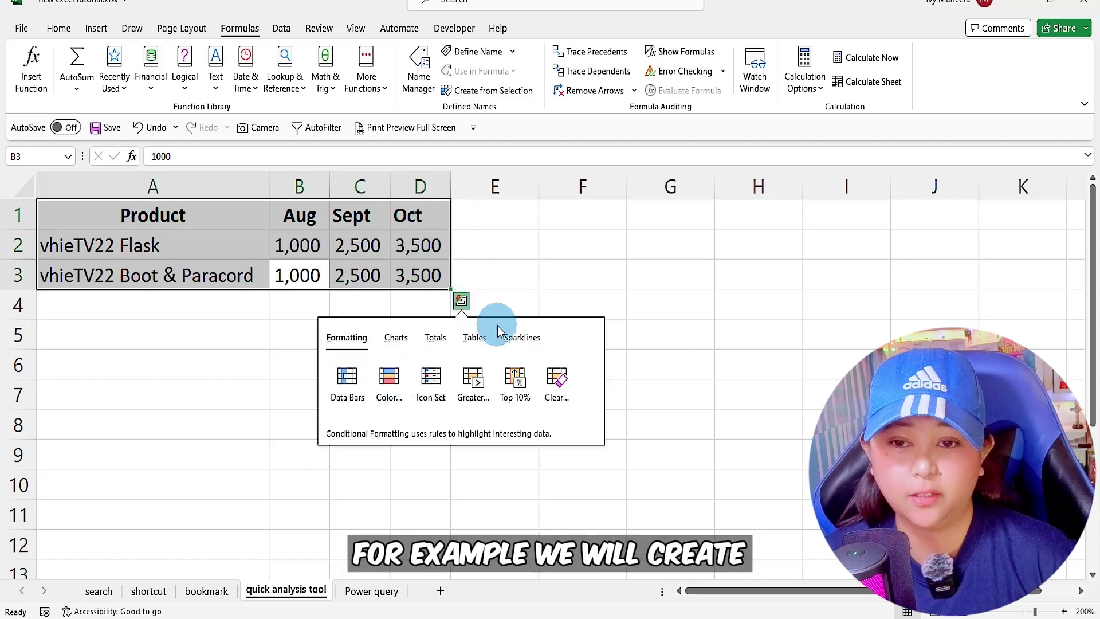
Add a Running Total column beside the Oct column using the Quick Analysis totals.
click(435, 337)
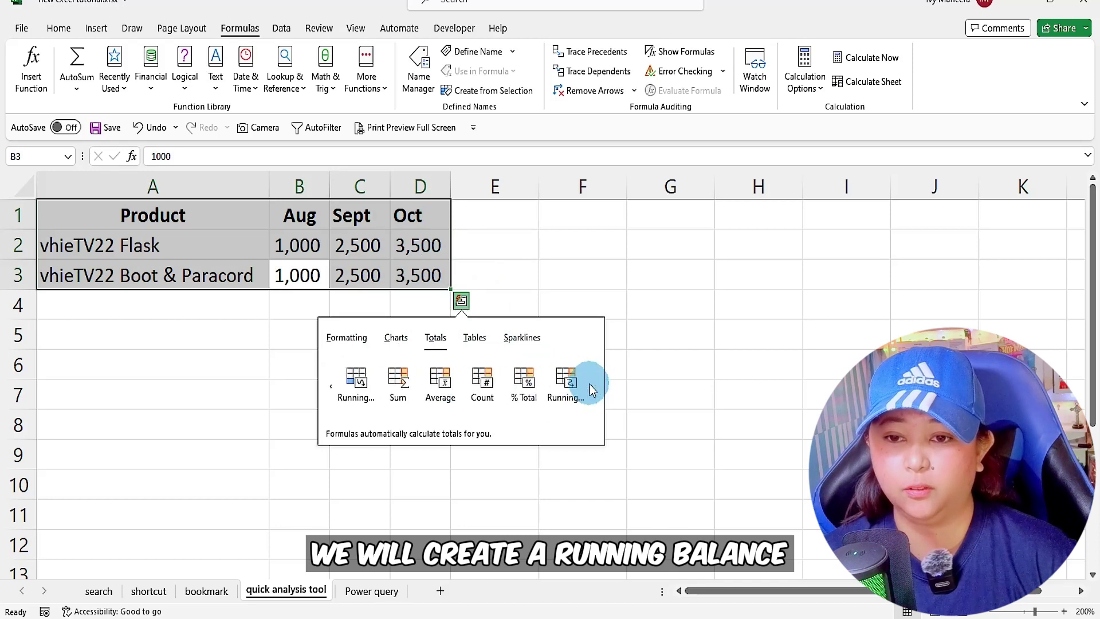
click(569, 385)
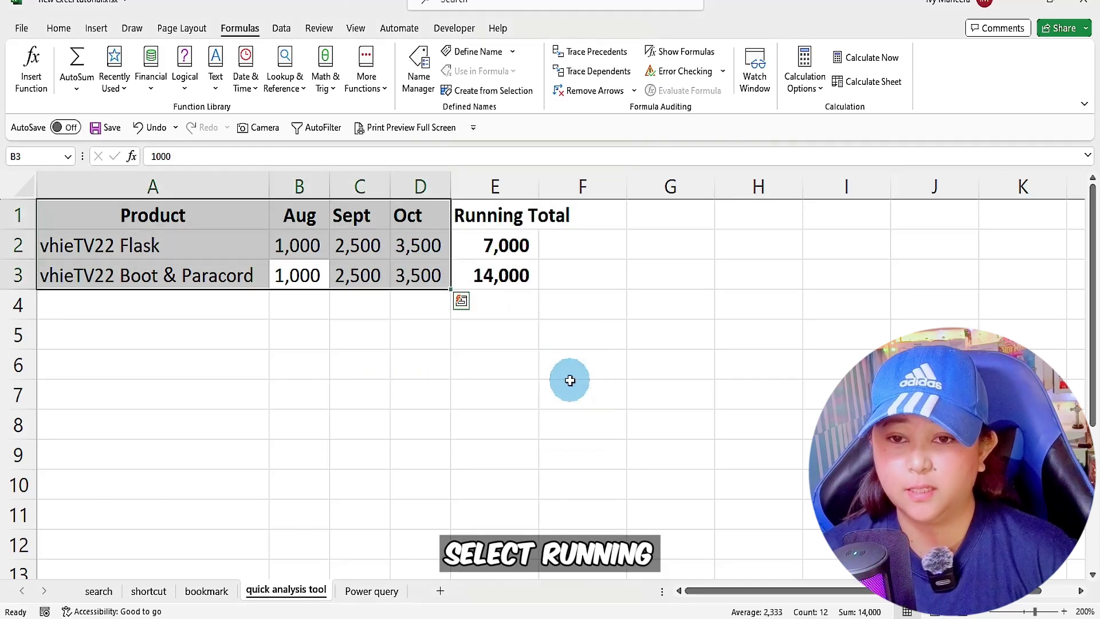
Examine the running total formula in cell E2 without changing it.
click(516, 362)
click(501, 244)
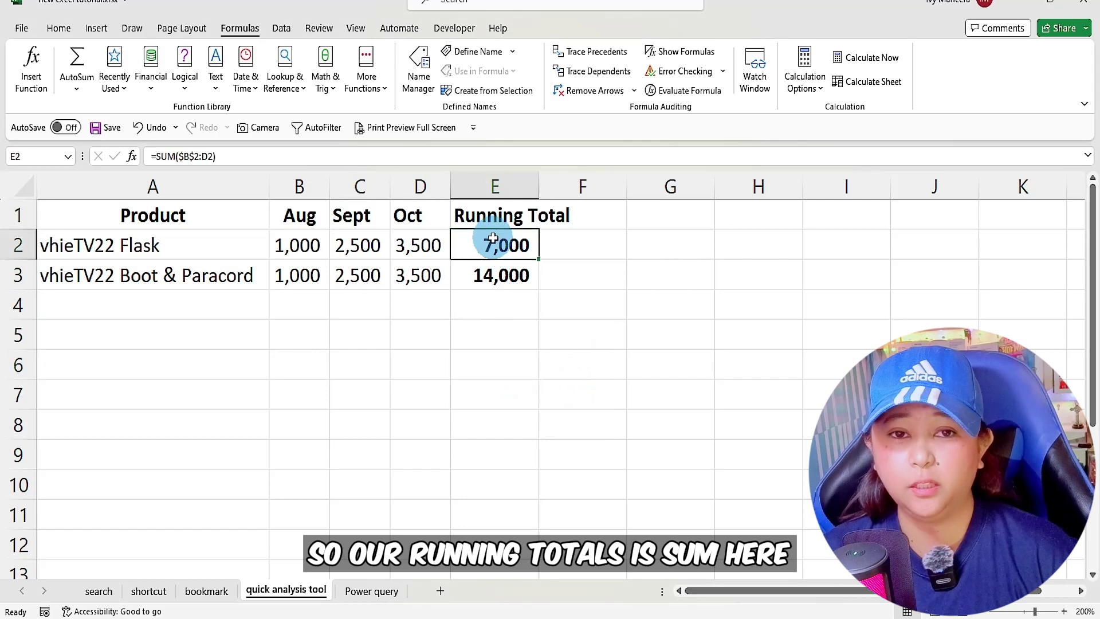
double_click(467, 237)
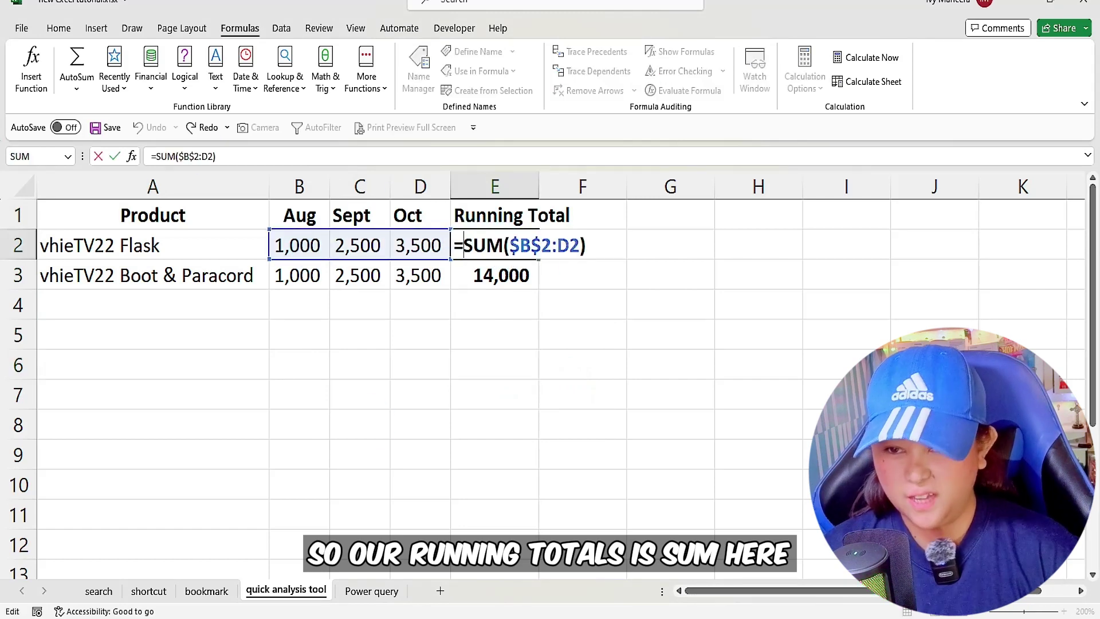
key(Return)
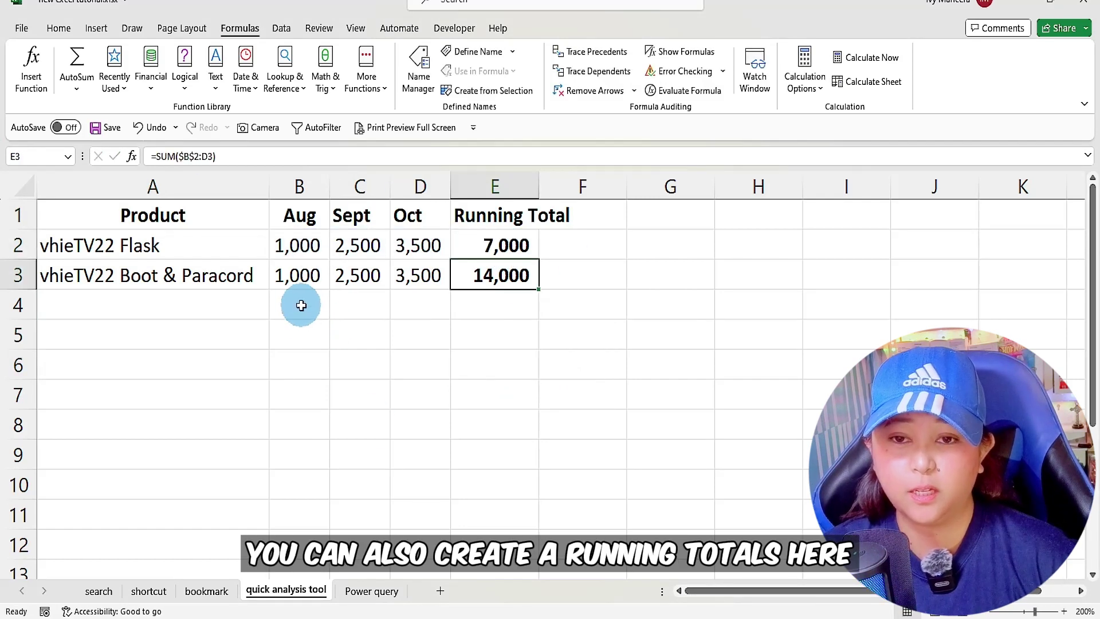
Add a running total row below the monthly figures B2:D4 with Quick Analysis and widen column D to fit.
drag(301, 305, 401, 312)
drag(300, 246, 395, 295)
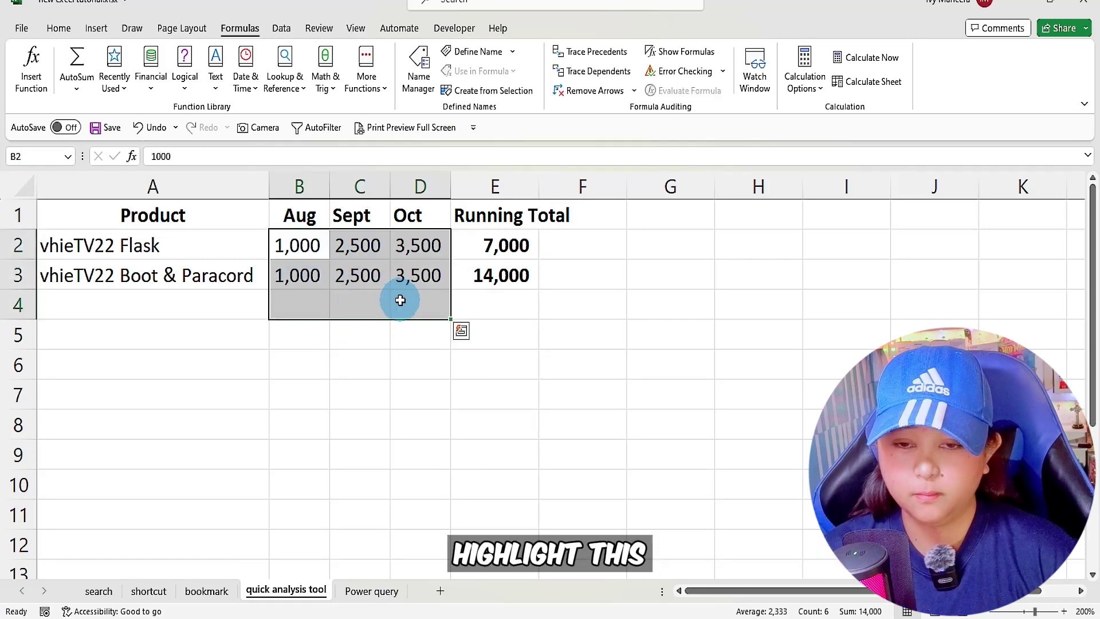
click(452, 328)
click(436, 367)
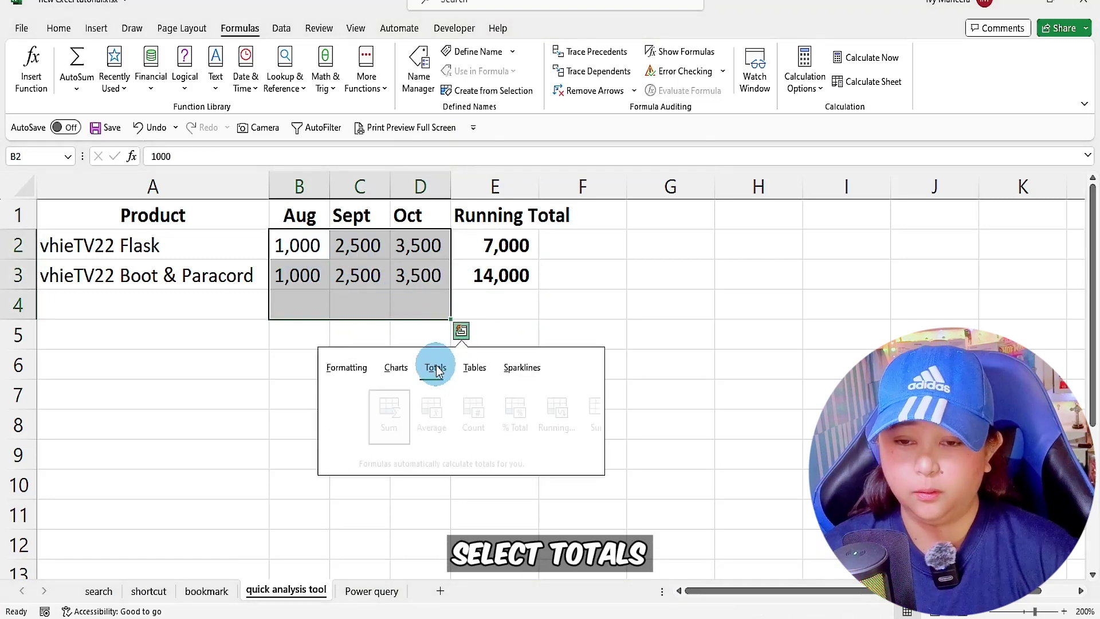
click(524, 412)
drag(451, 186, 462, 190)
Examine the running total formulas in row 5 for Aug, Sept and Oct against the monthly figures above.
click(300, 338)
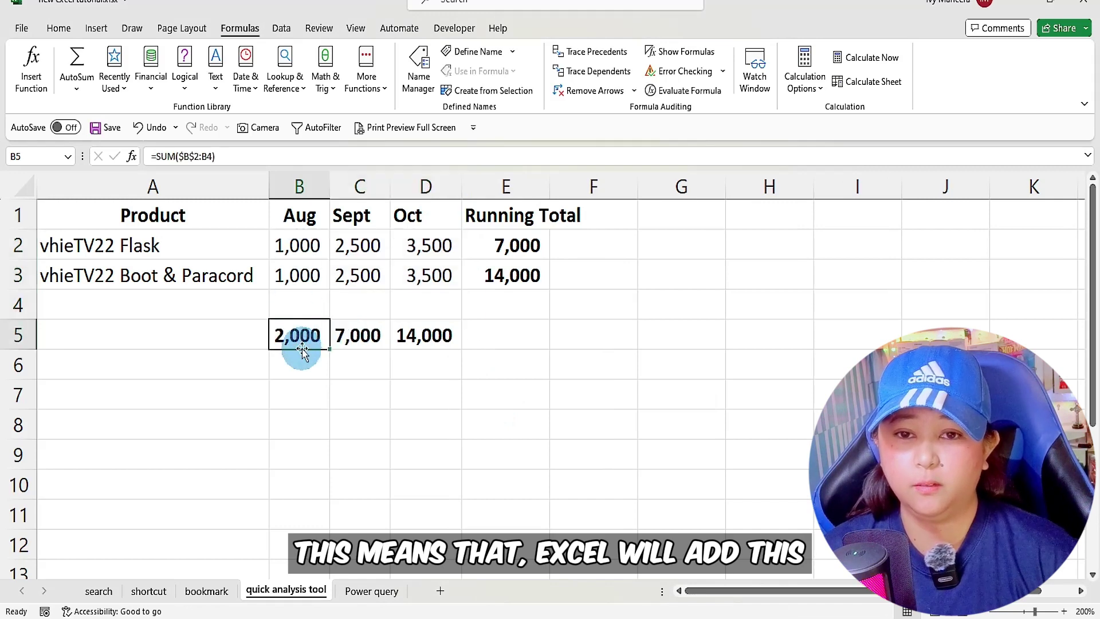
click(356, 339)
double_click(356, 337)
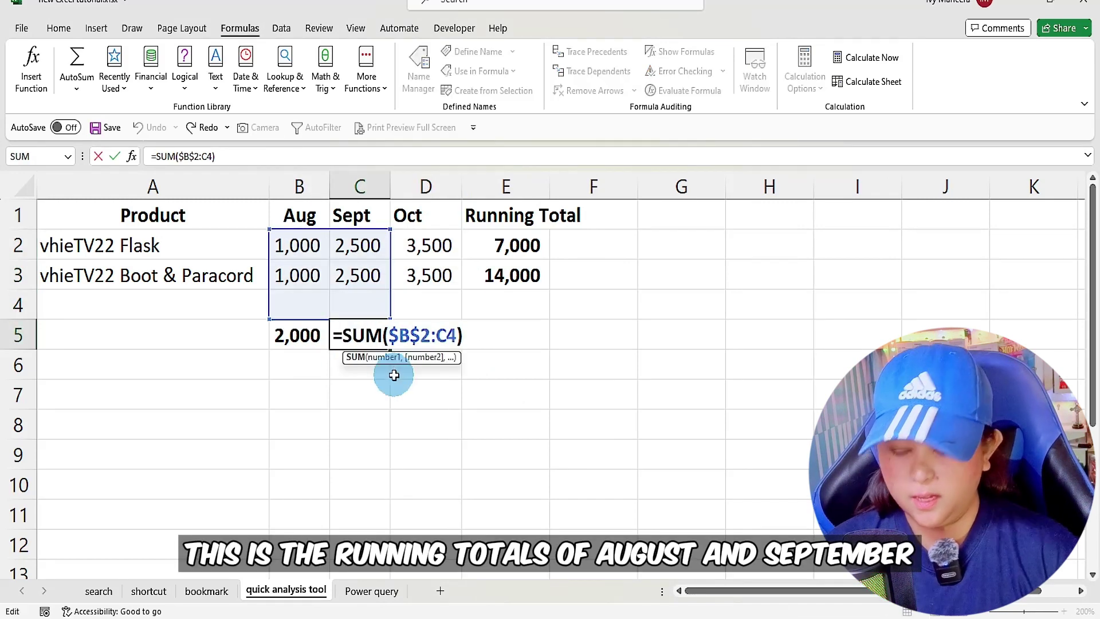
key(Return)
click(299, 332)
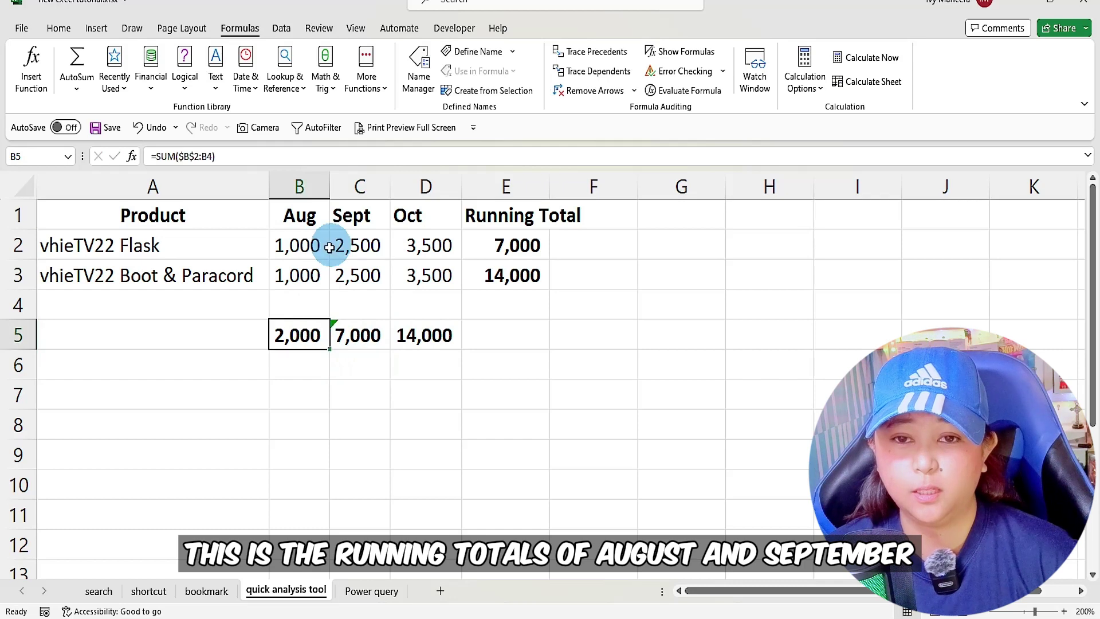
click(290, 223)
click(359, 303)
click(433, 334)
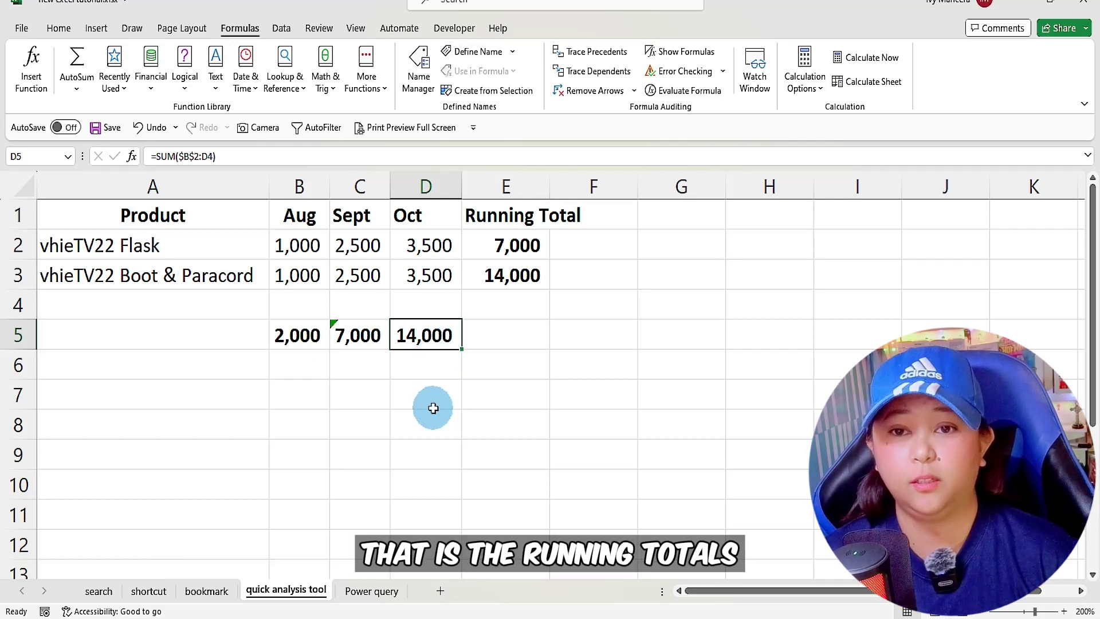
click(420, 389)
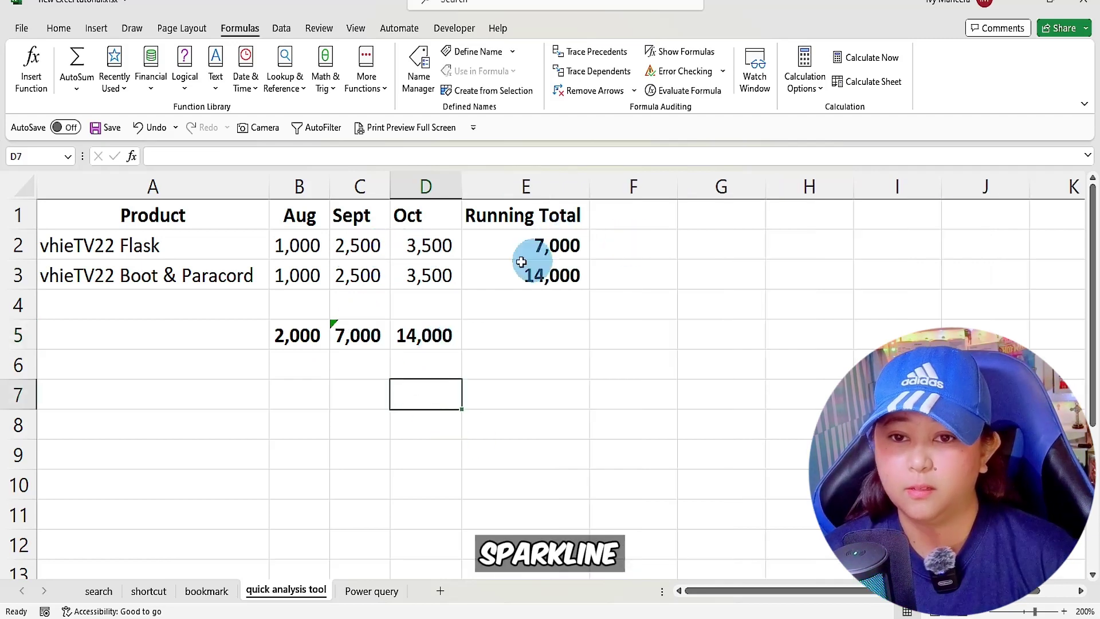
Insert a blank column before Running Total and fill it with Line sparklines for B2:D3 using Quick Analysis.
drag(299, 246, 427, 274)
click(472, 301)
click(531, 338)
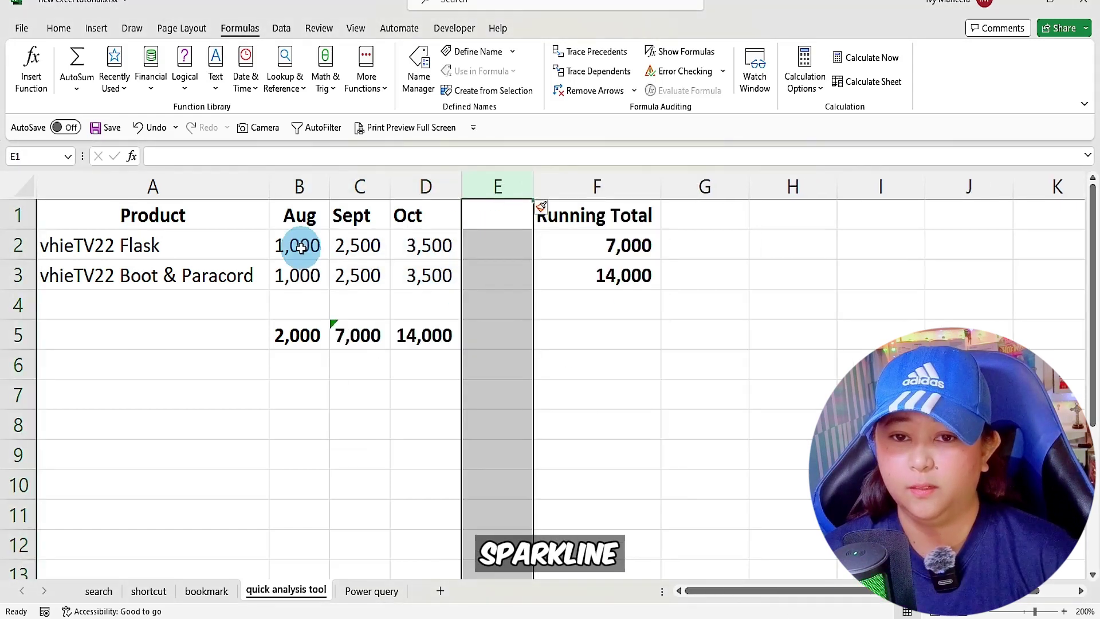
drag(295, 247, 436, 276)
click(479, 304)
click(531, 338)
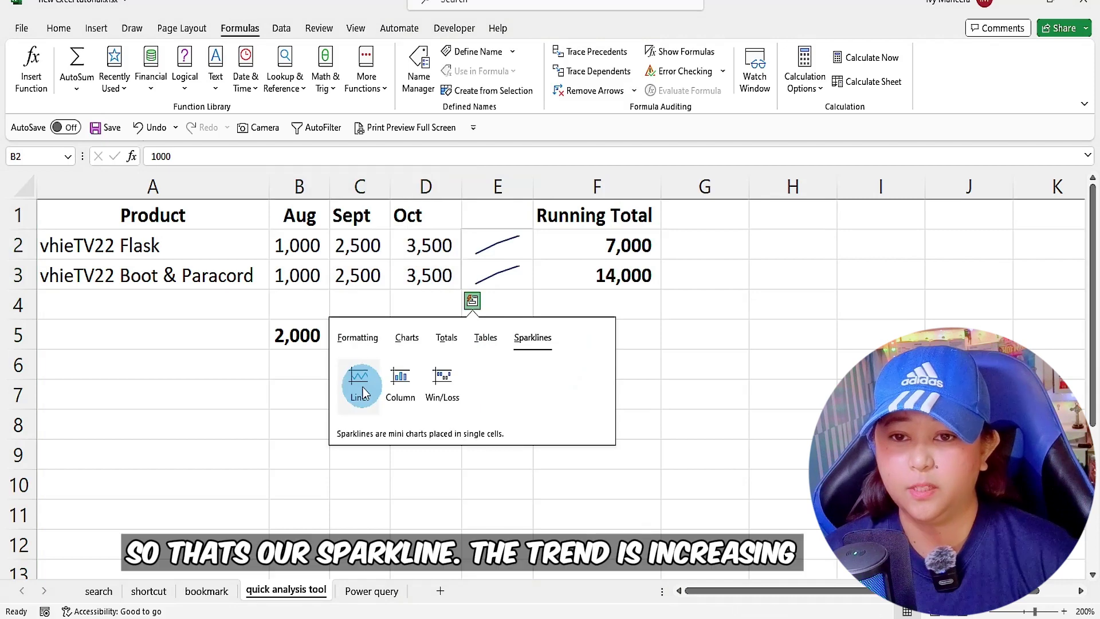
click(361, 378)
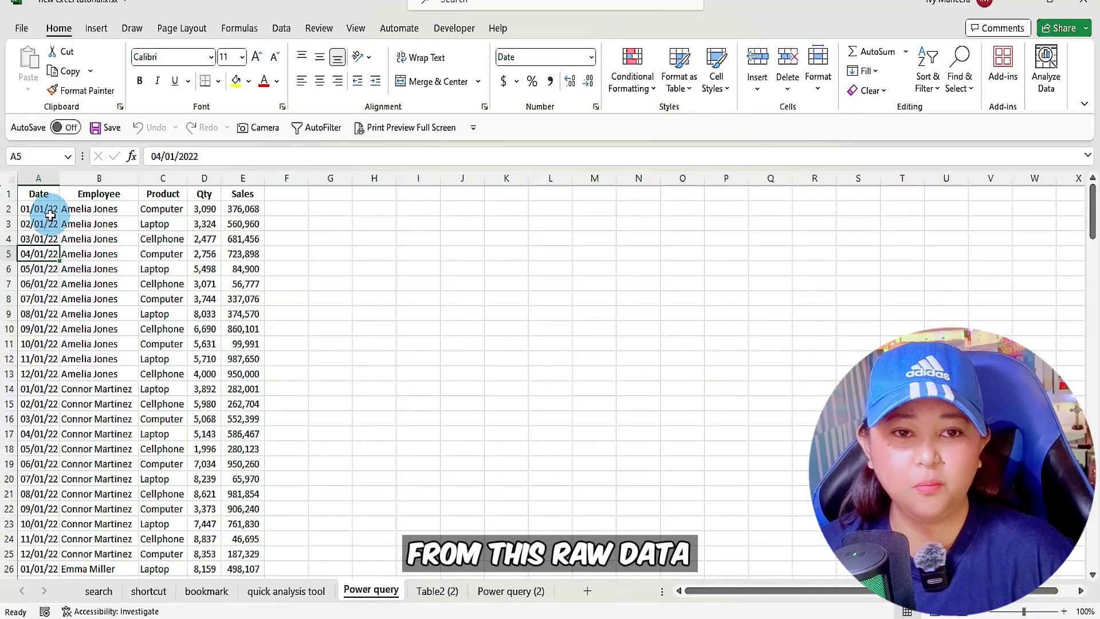
Compare the vertical dates on the Power query sheet with the month columns on the Table2 (2) sheet, ending on the Power query sheet.
drag(44, 212, 46, 374)
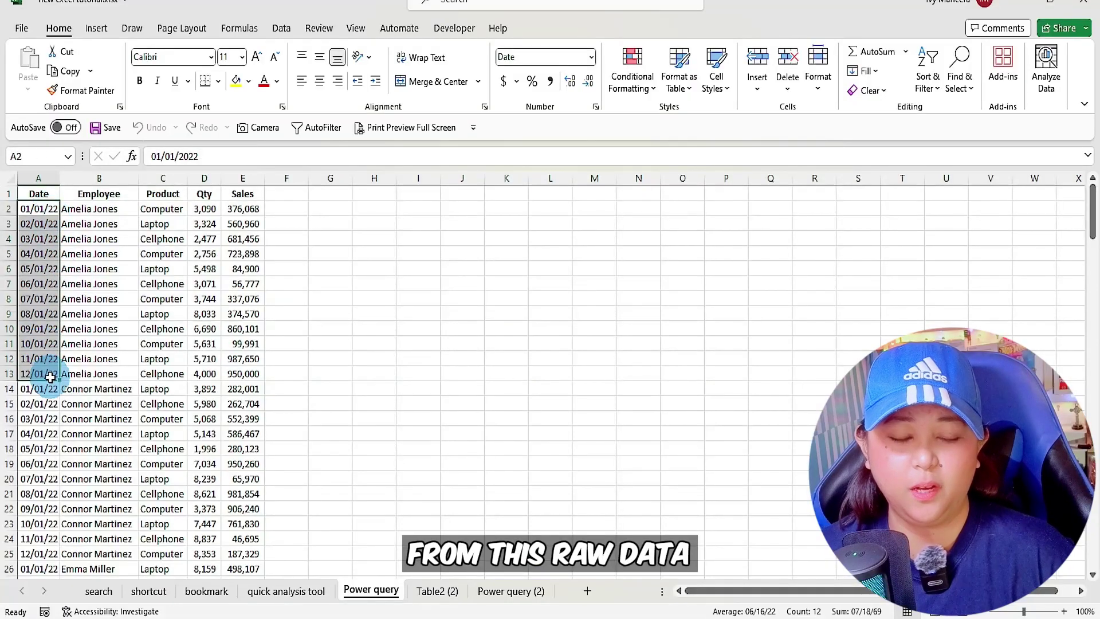
drag(44, 209, 28, 450)
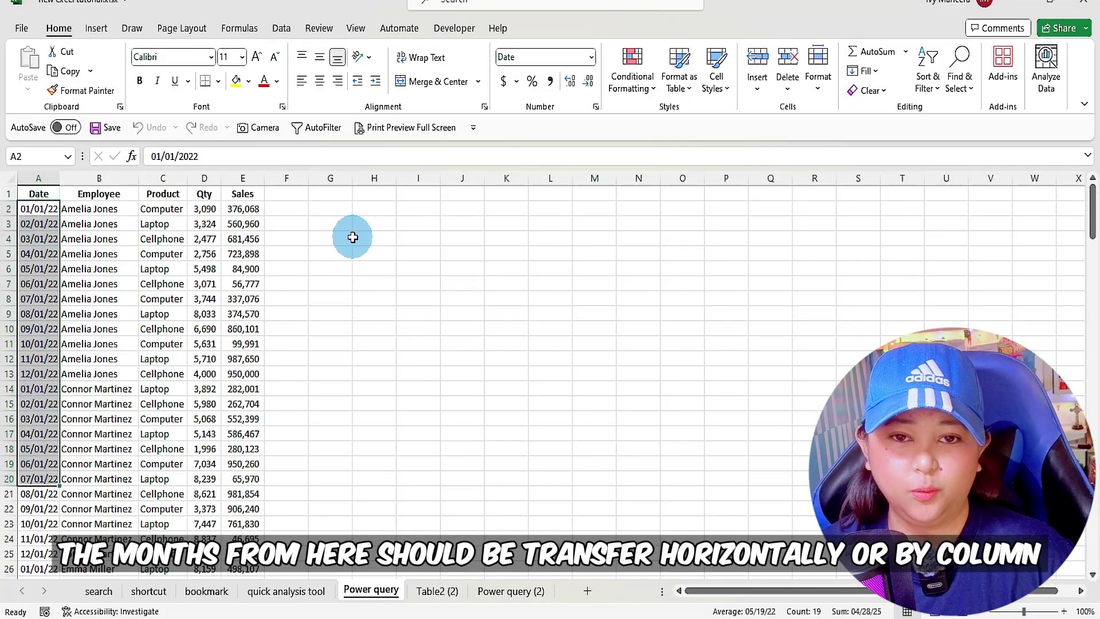
drag(288, 194, 863, 195)
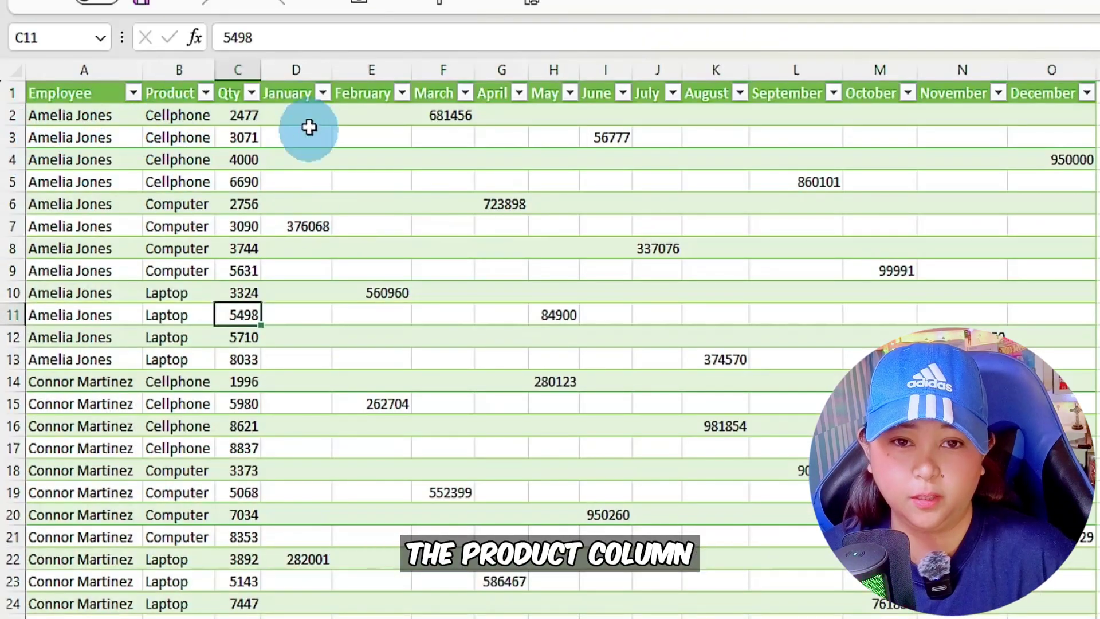
drag(298, 110, 1089, 273)
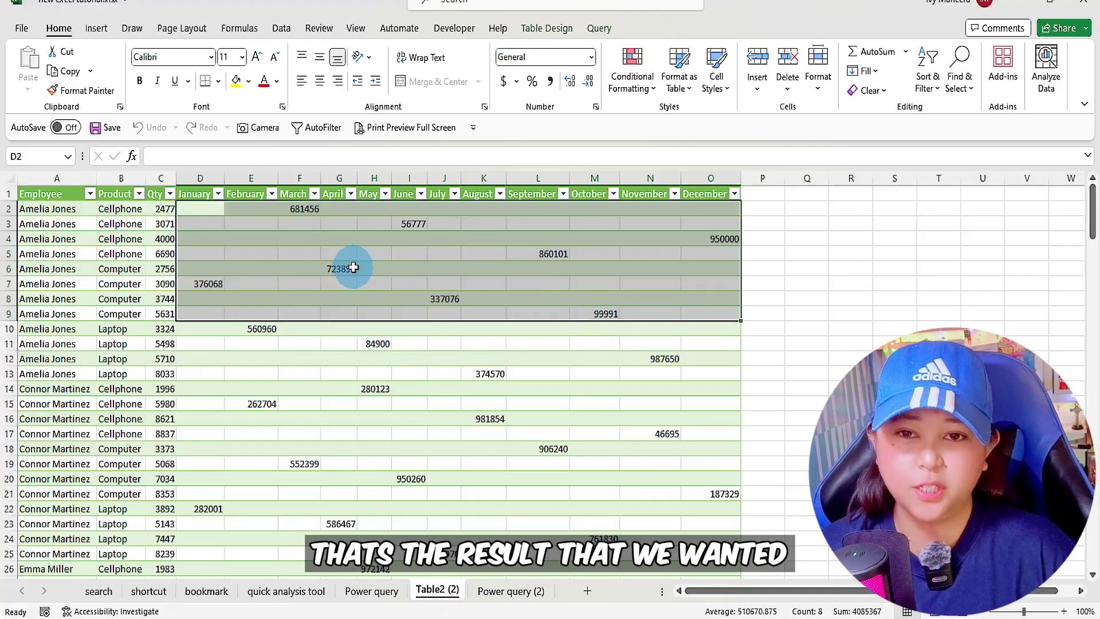
click(354, 268)
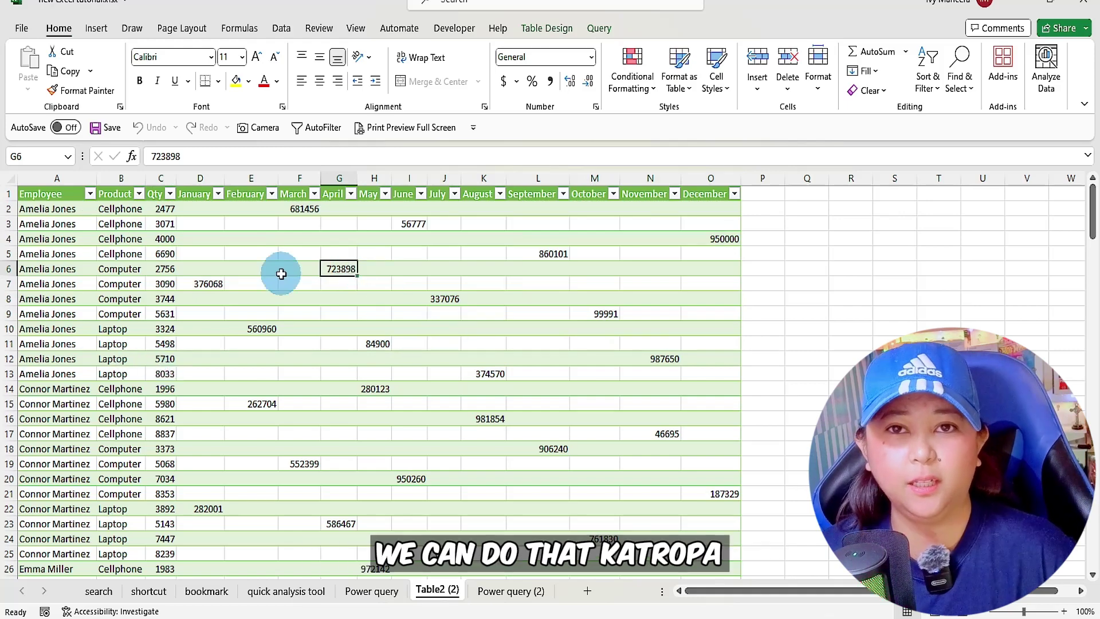
click(380, 598)
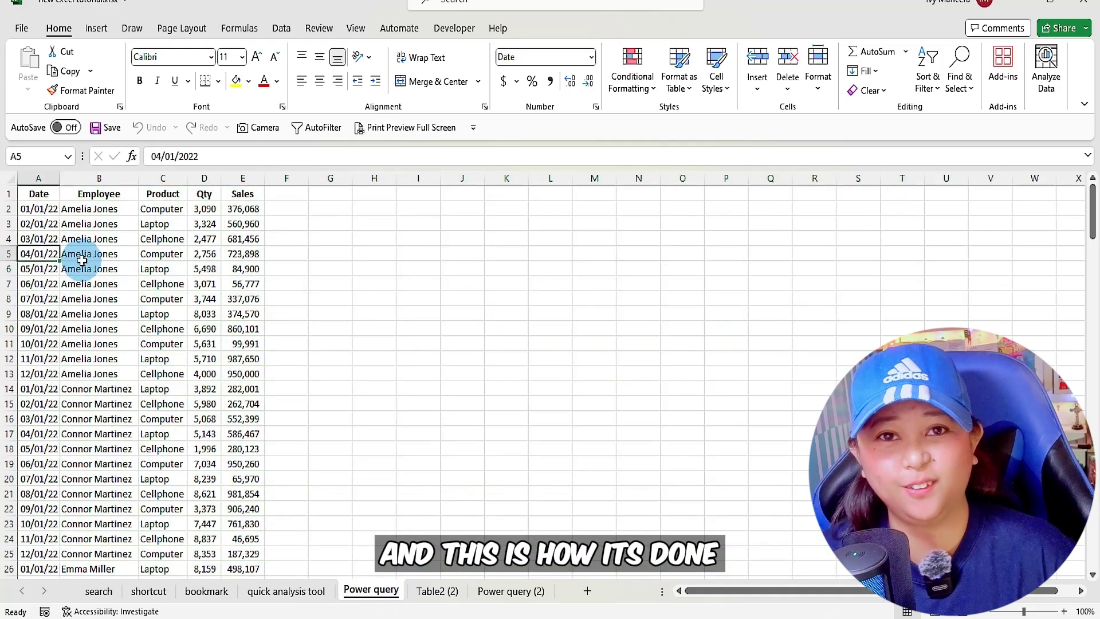
Load the sales data range A1:E181, with headers, into the Power Query Editor as a table.
click(74, 239)
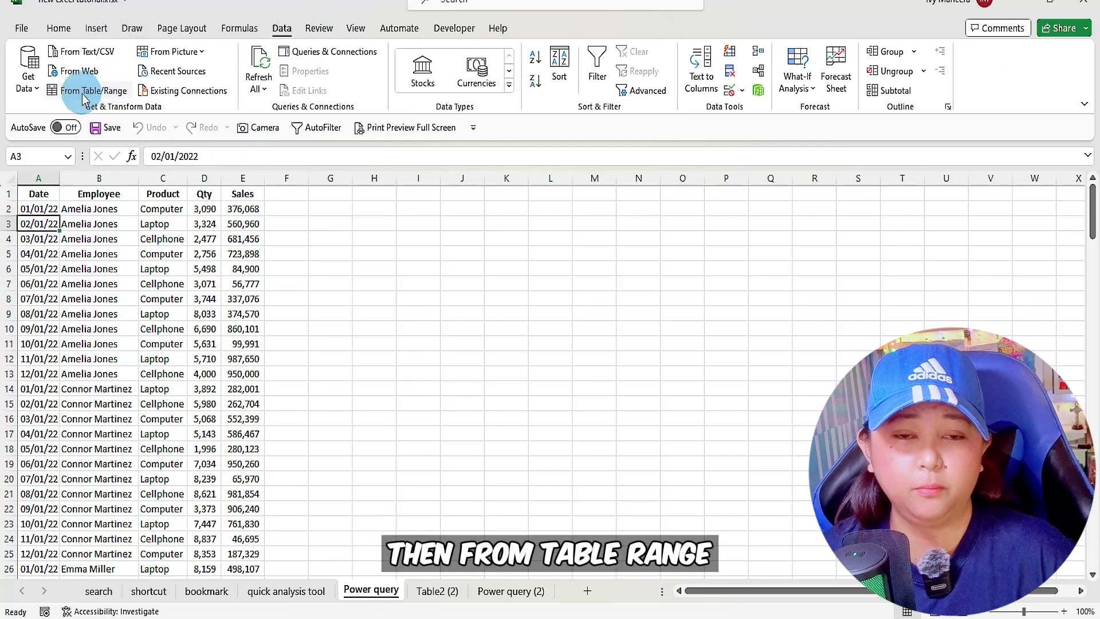
click(85, 93)
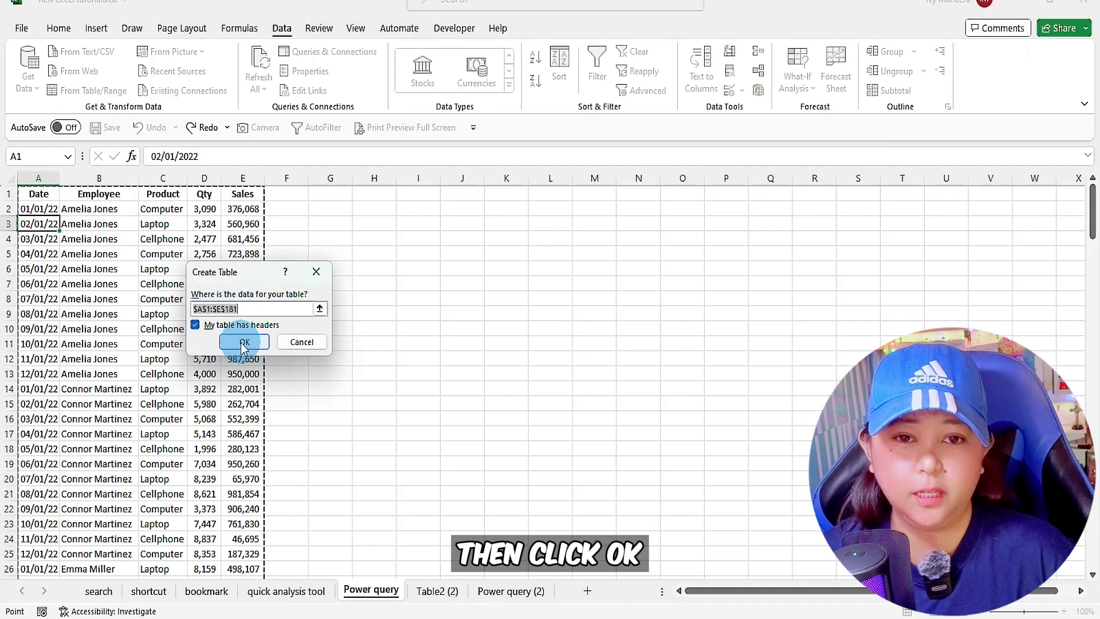
click(244, 342)
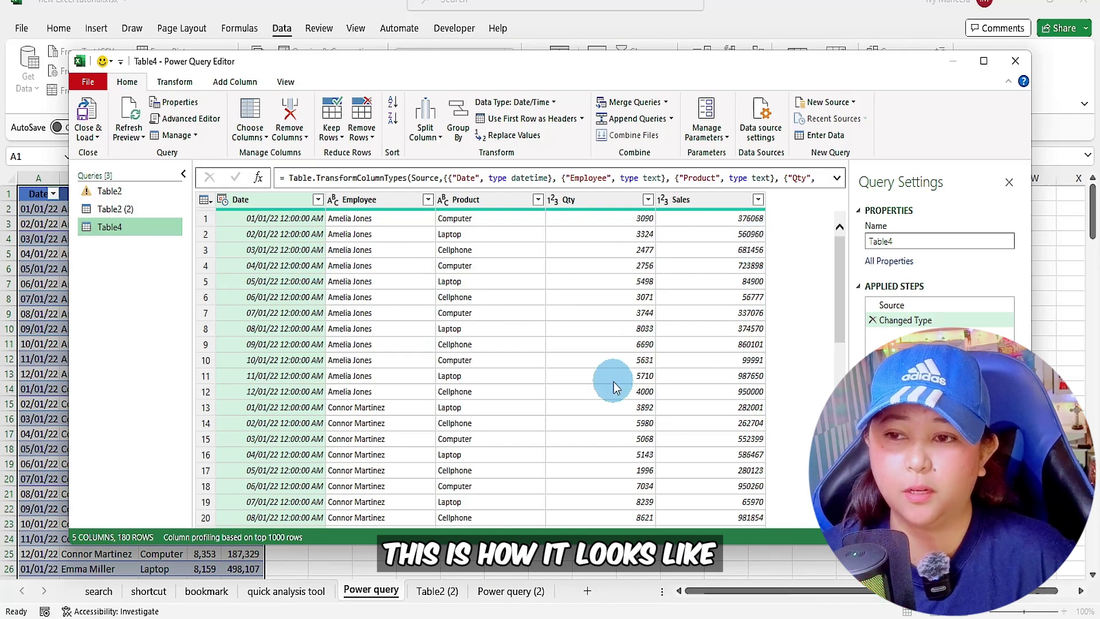
Add a column with the name of the month derived from the Date column.
click(230, 87)
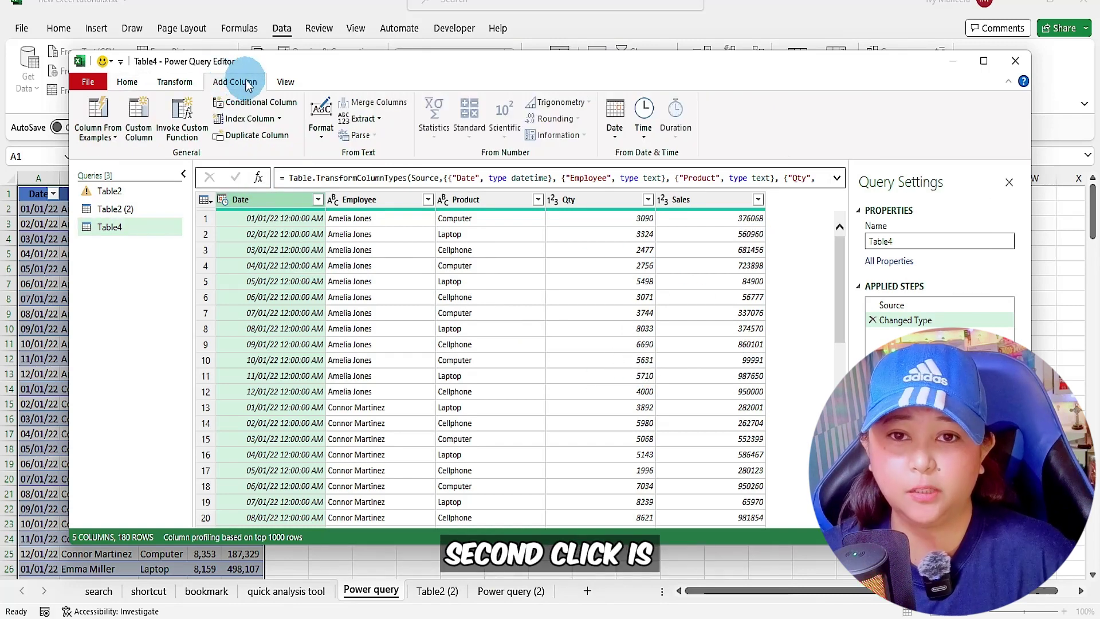
click(621, 137)
click(696, 221)
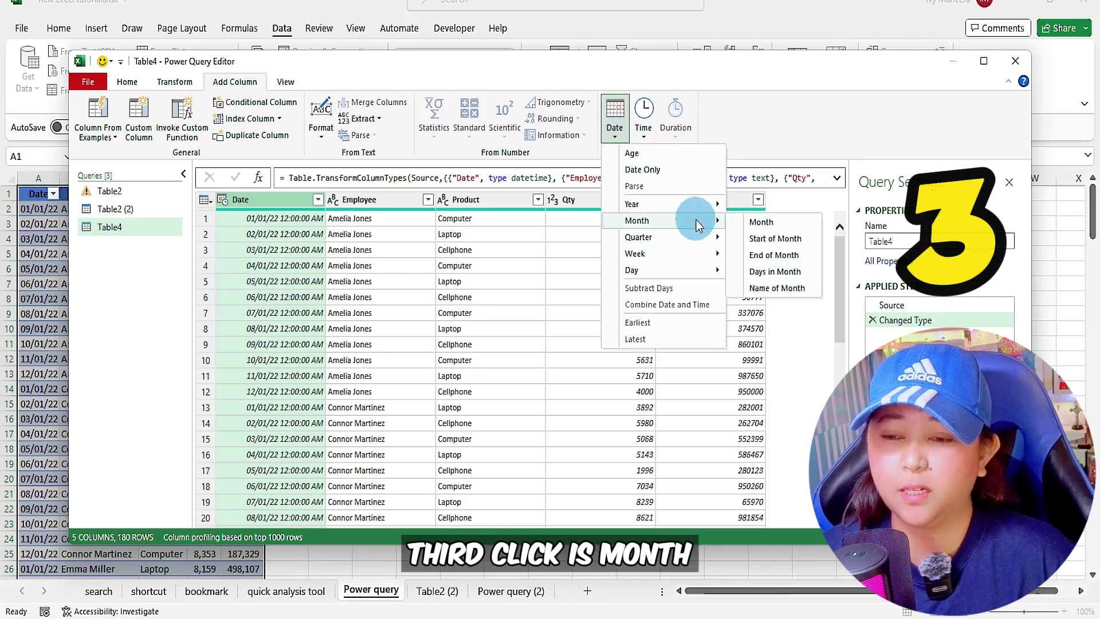
click(776, 288)
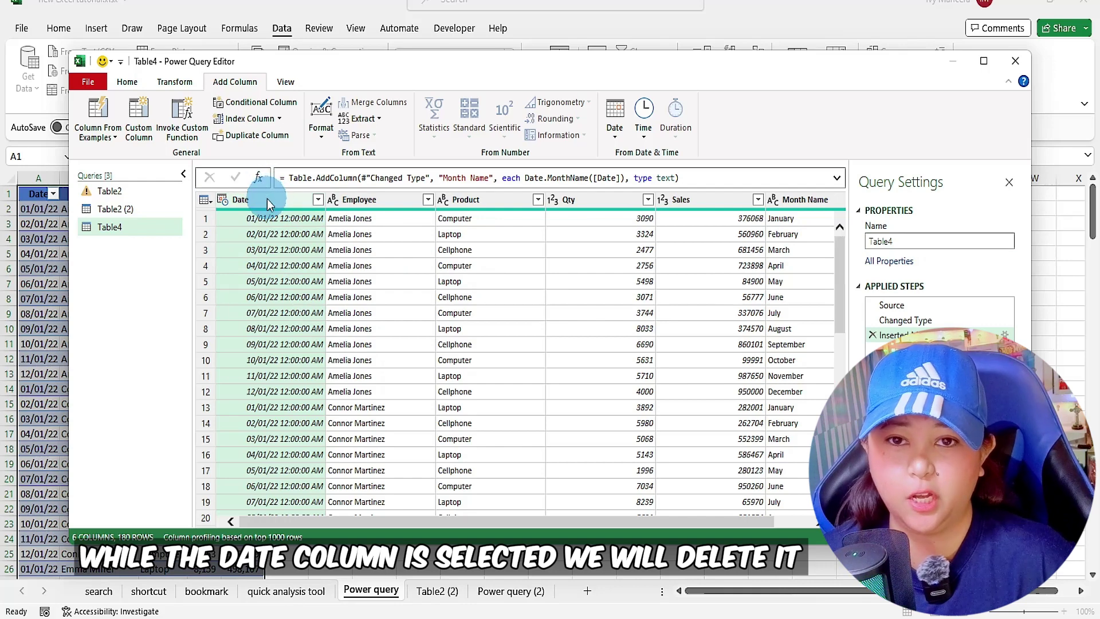
Remove the Date column from the query.
click(130, 84)
click(291, 134)
click(311, 162)
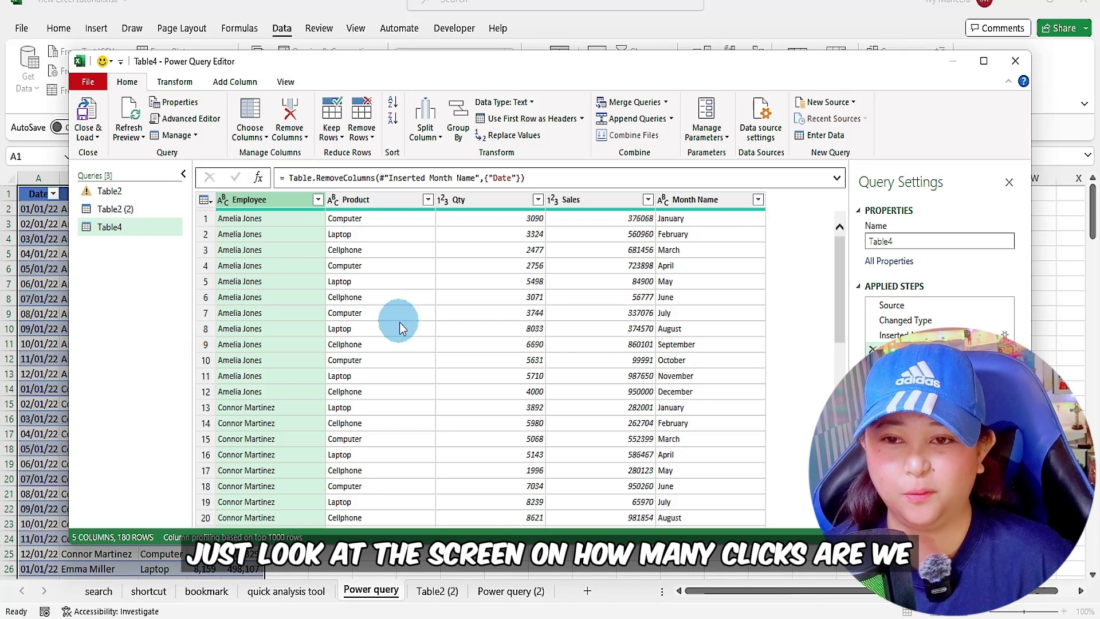
Pivot the Month Name column using Sales as the values column and review the resulting month columns.
click(690, 203)
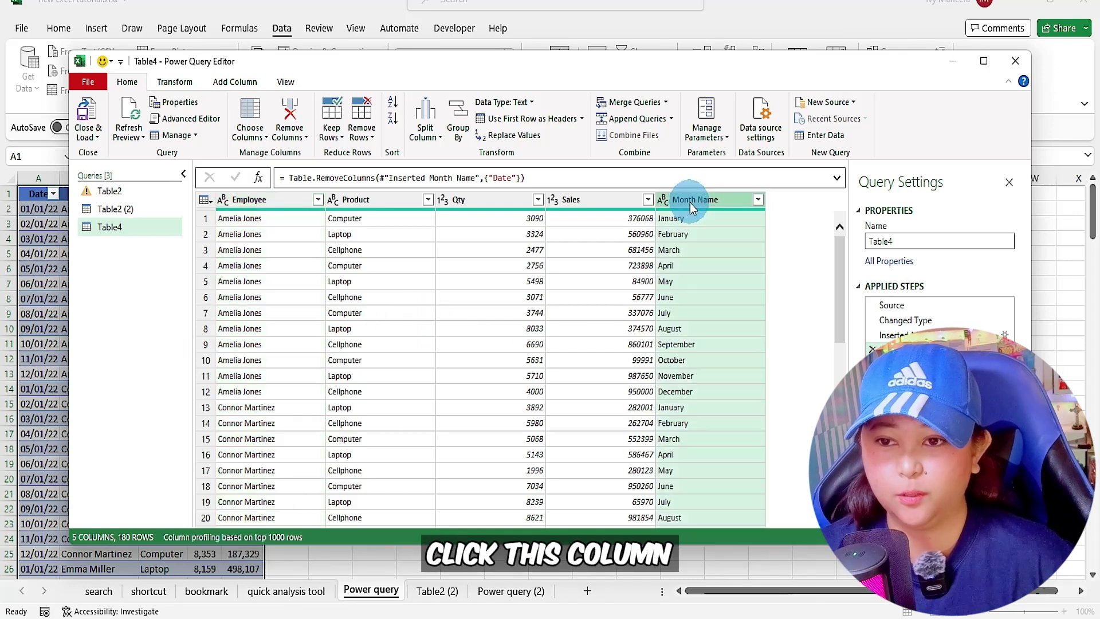
click(181, 84)
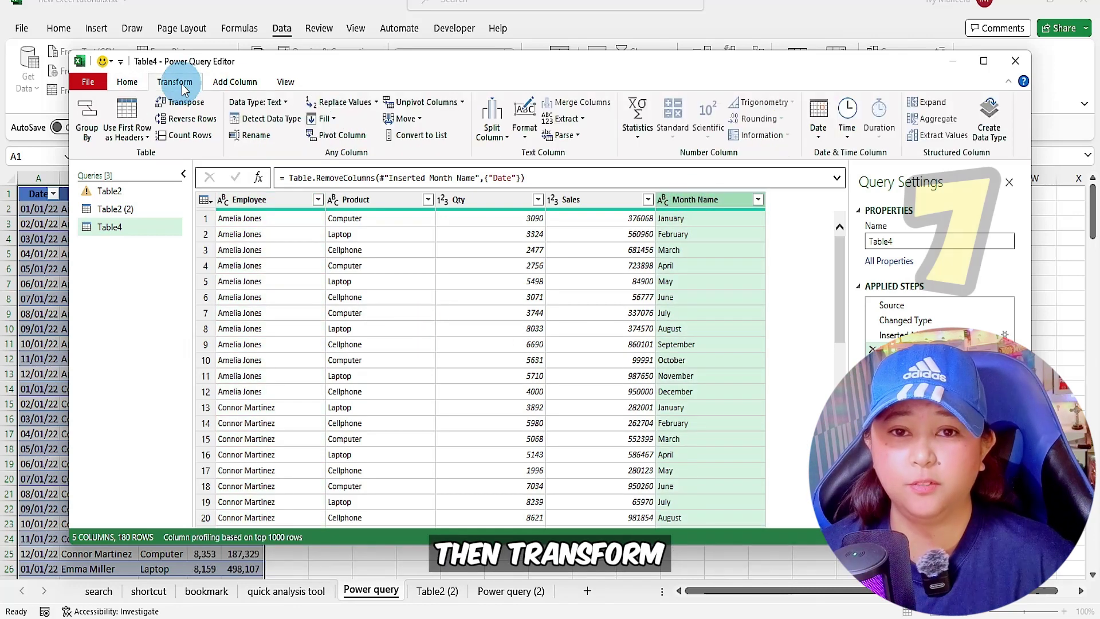
click(335, 136)
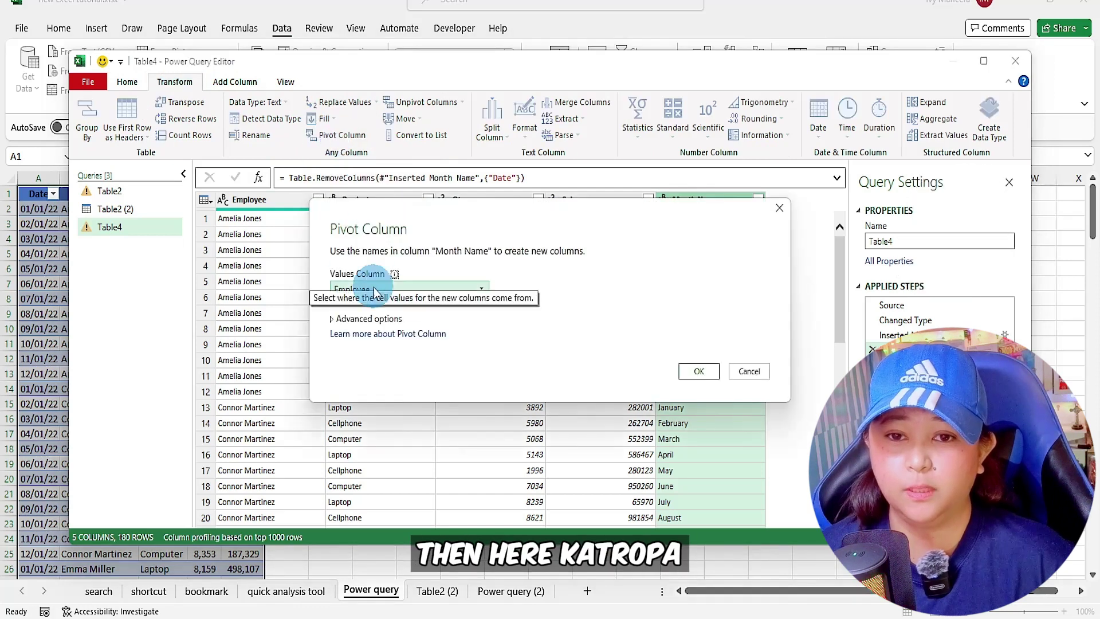
click(392, 290)
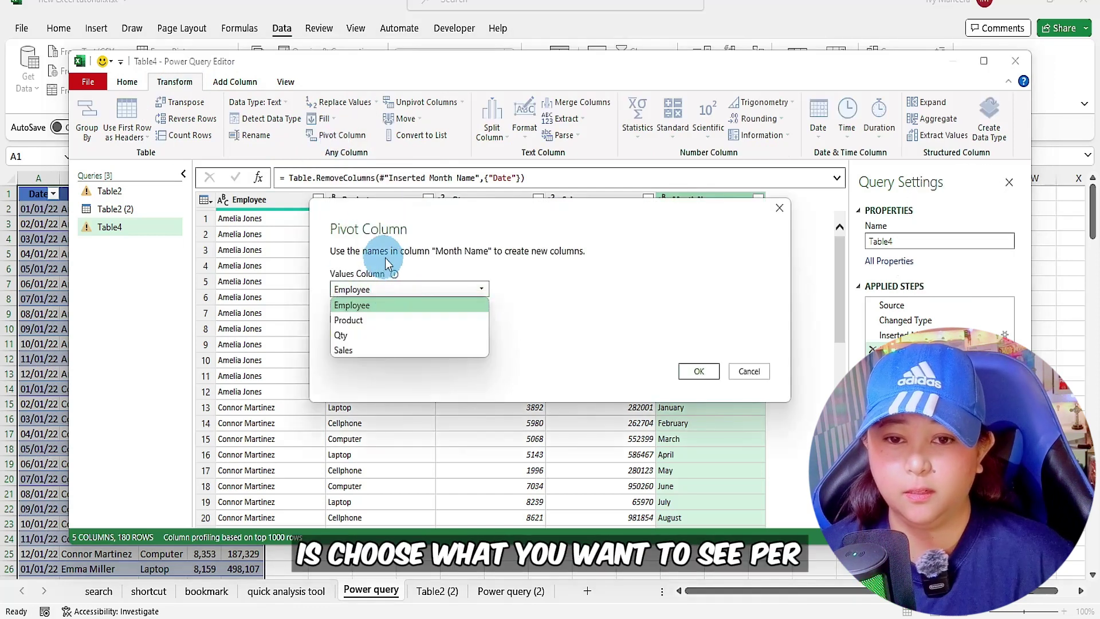
click(355, 355)
click(704, 374)
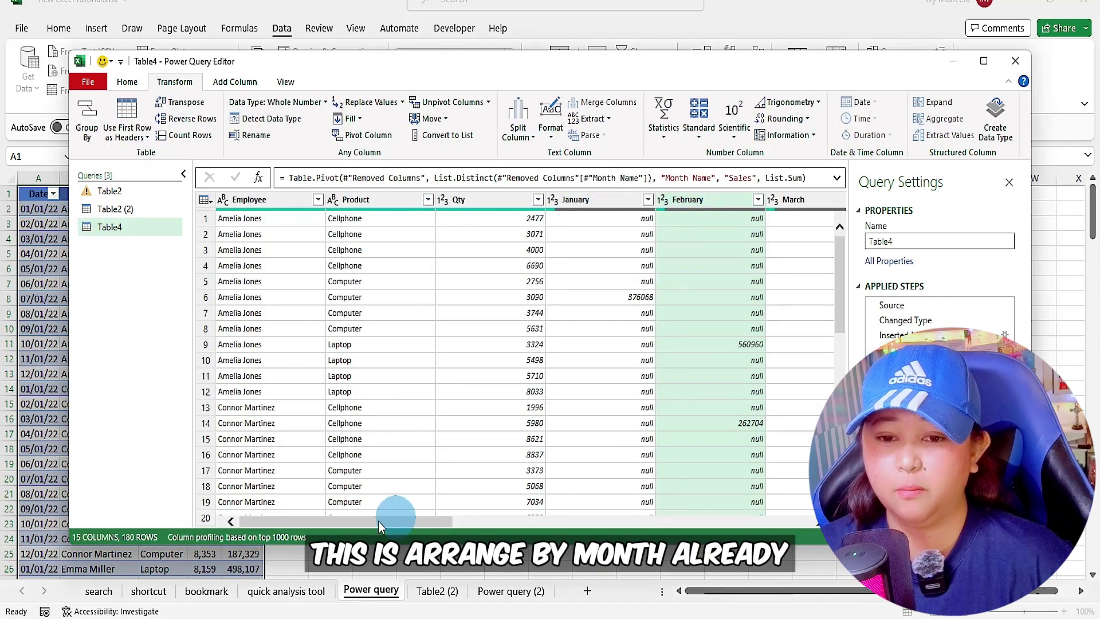
drag(375, 521, 533, 522)
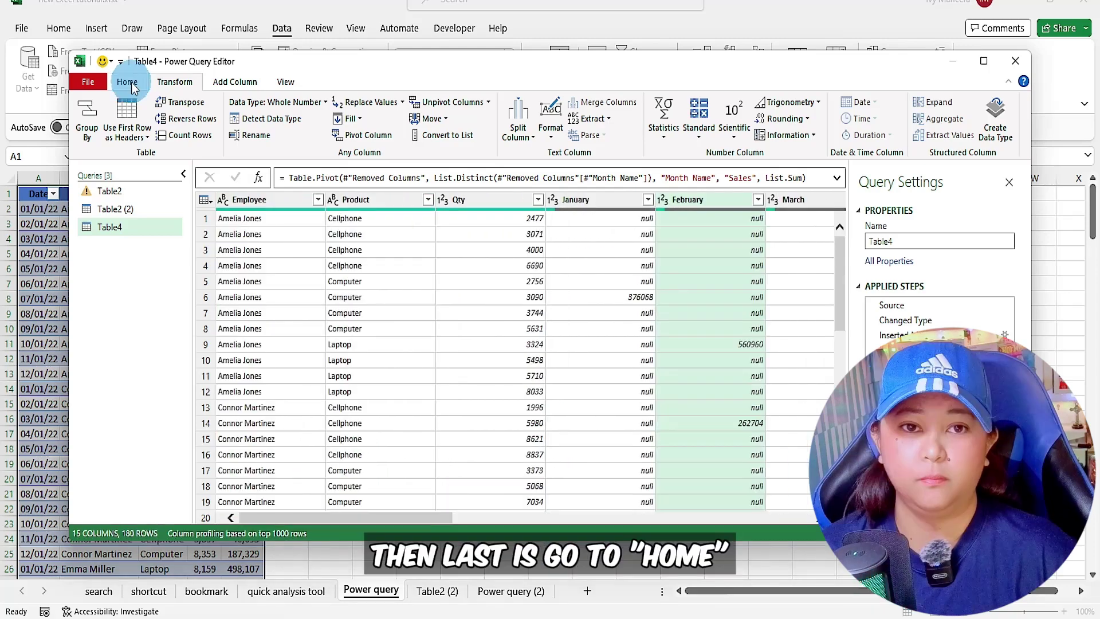
Close the Power Query Editor and load the pivoted query into a new worksheet.
click(128, 82)
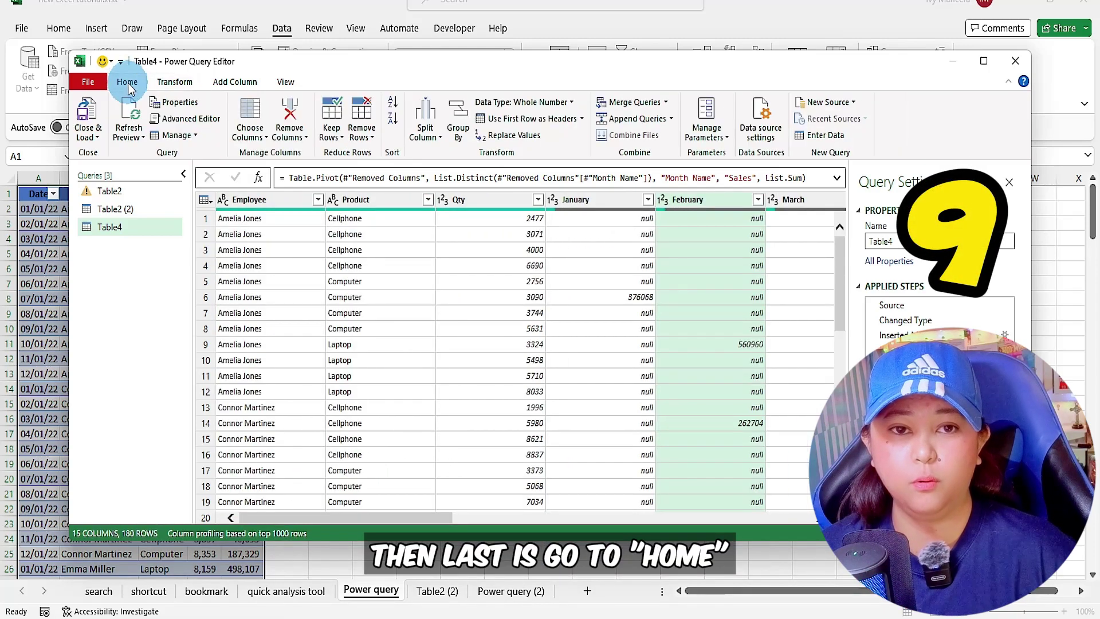
click(89, 133)
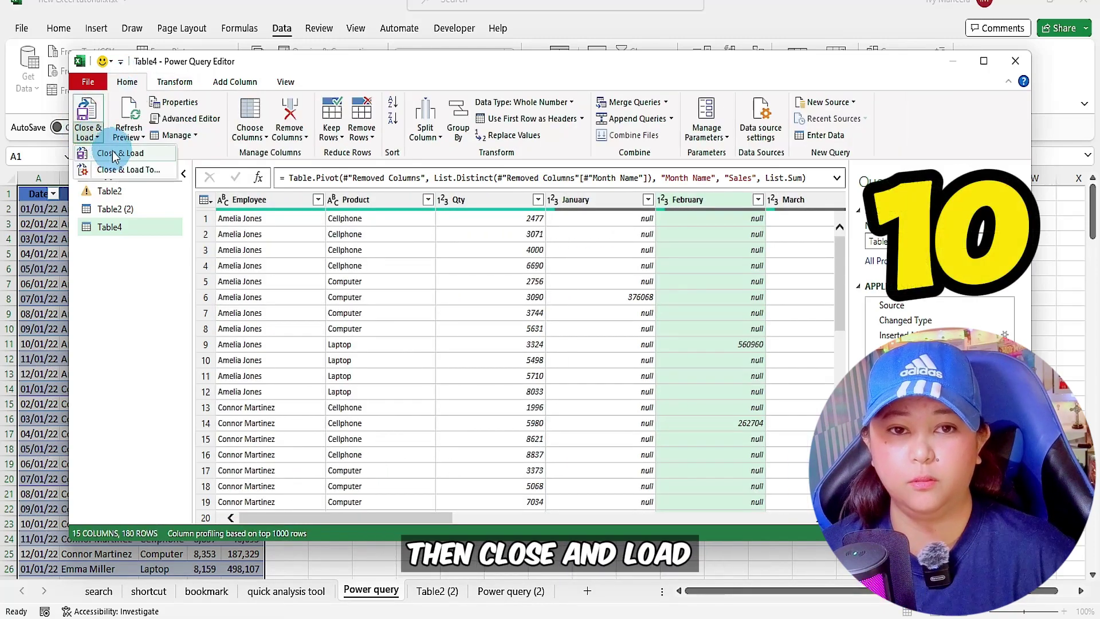
click(117, 153)
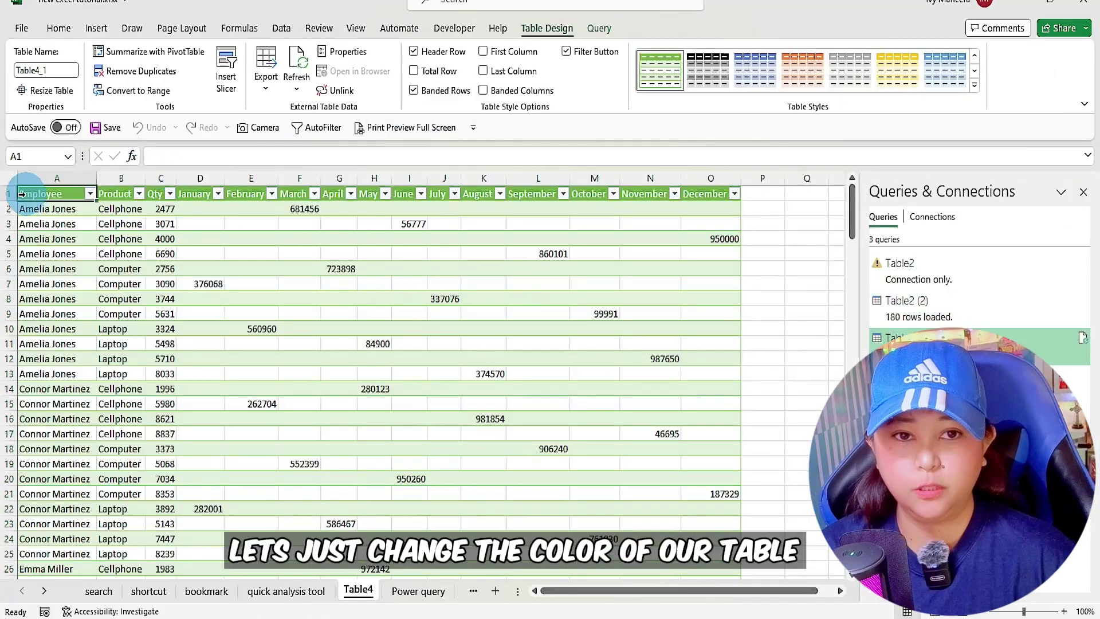
Apply the light blue banded table style to the whole pivoted table and review the employees' monthly sales in the first rows.
click(9, 176)
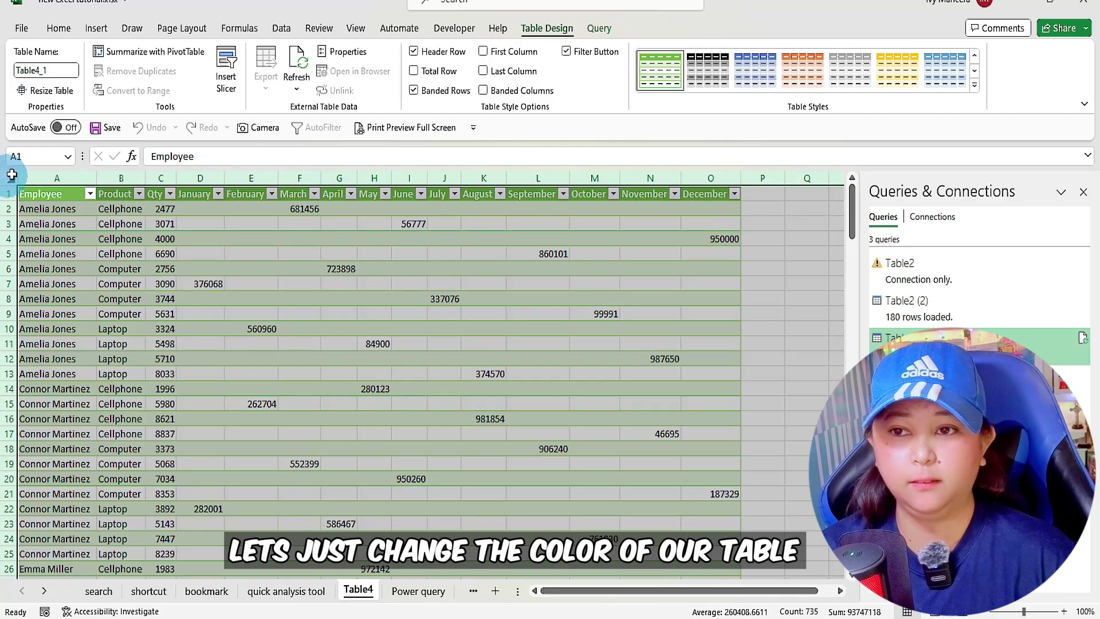
drag(23, 194, 697, 554)
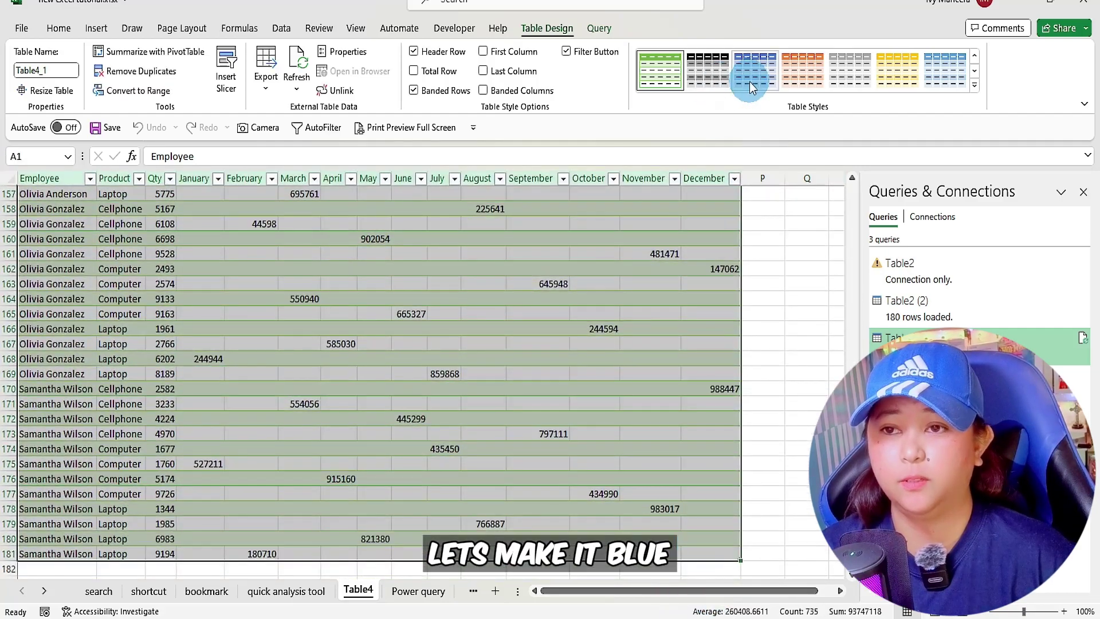
click(946, 79)
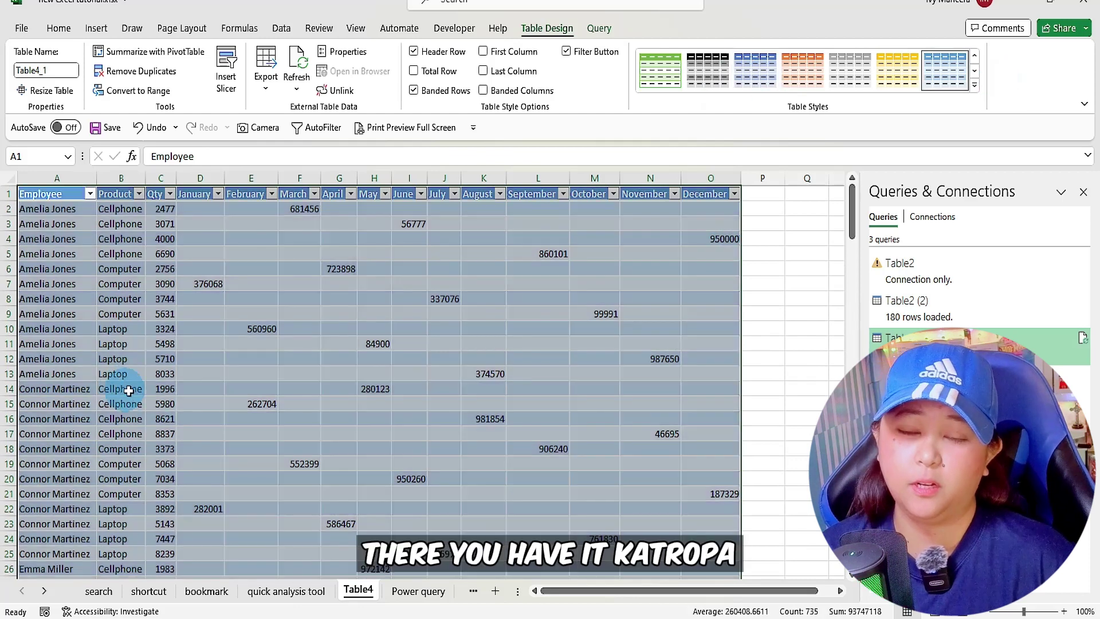
click(195, 301)
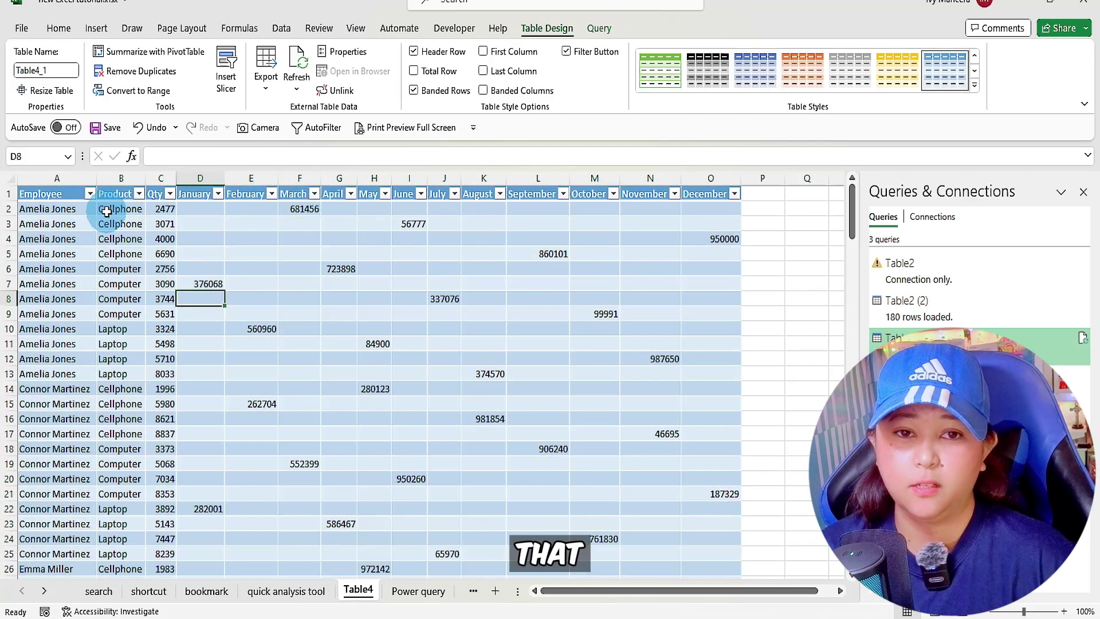
drag(76, 212, 197, 216)
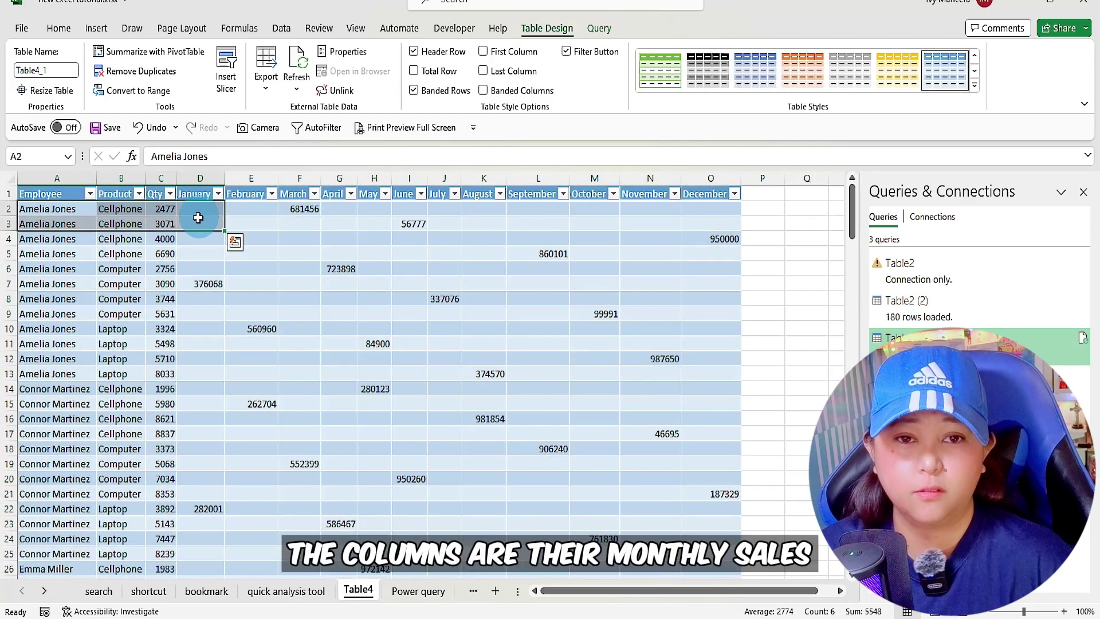
click(396, 217)
drag(59, 221, 457, 243)
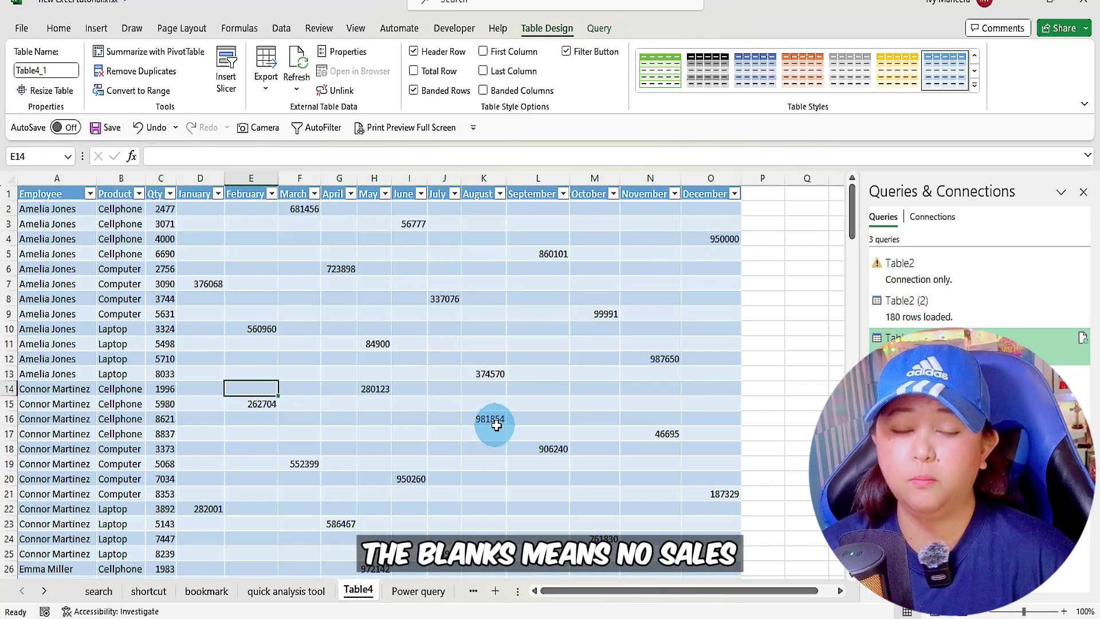